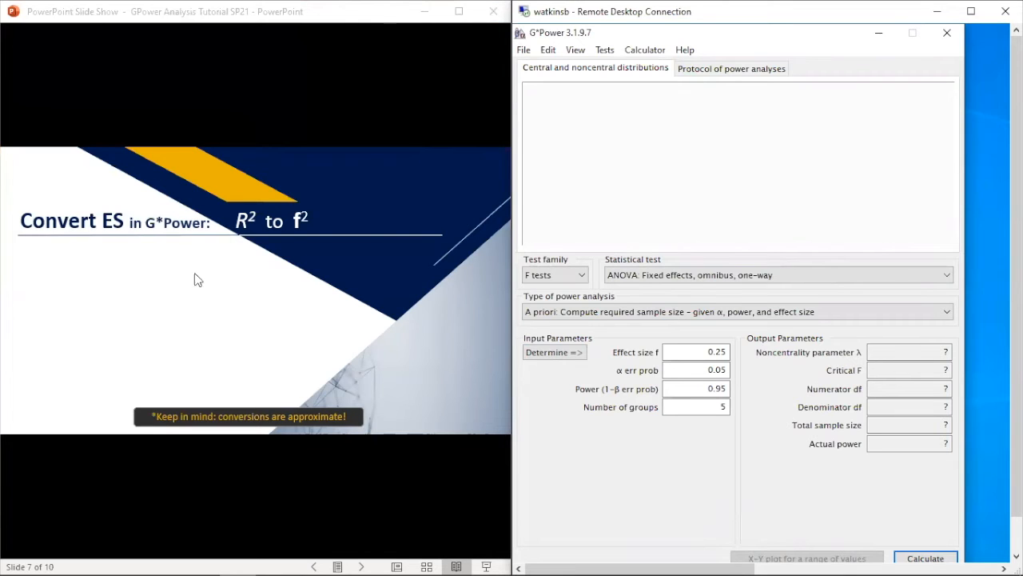
# Reveal the slide's example line and set the G*Power statistical test to Linear multiple regression: Fixed model, R² increase
pyautogui.click(212, 333)
pyautogui.click(212, 328)
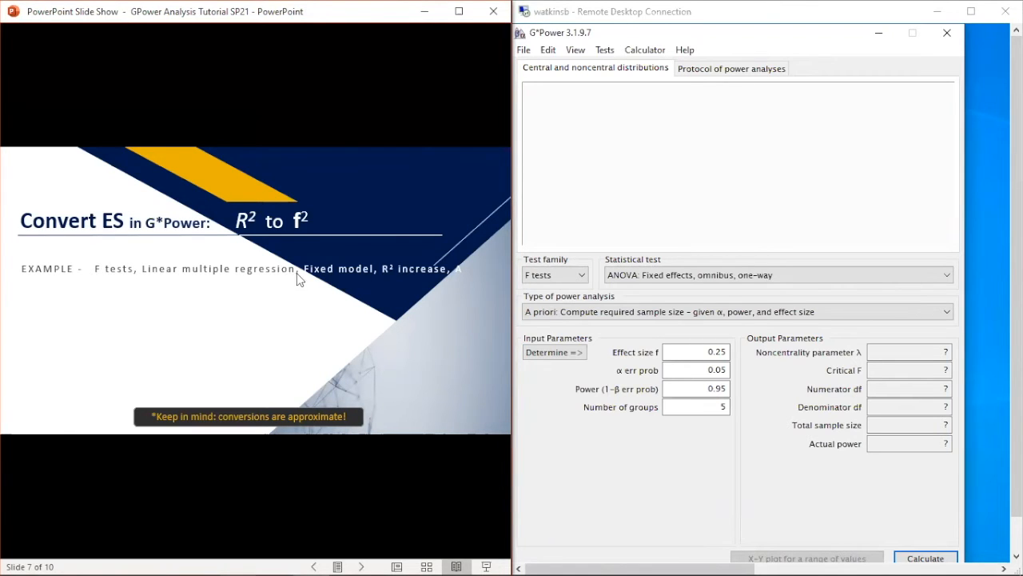
pyautogui.click(643, 275)
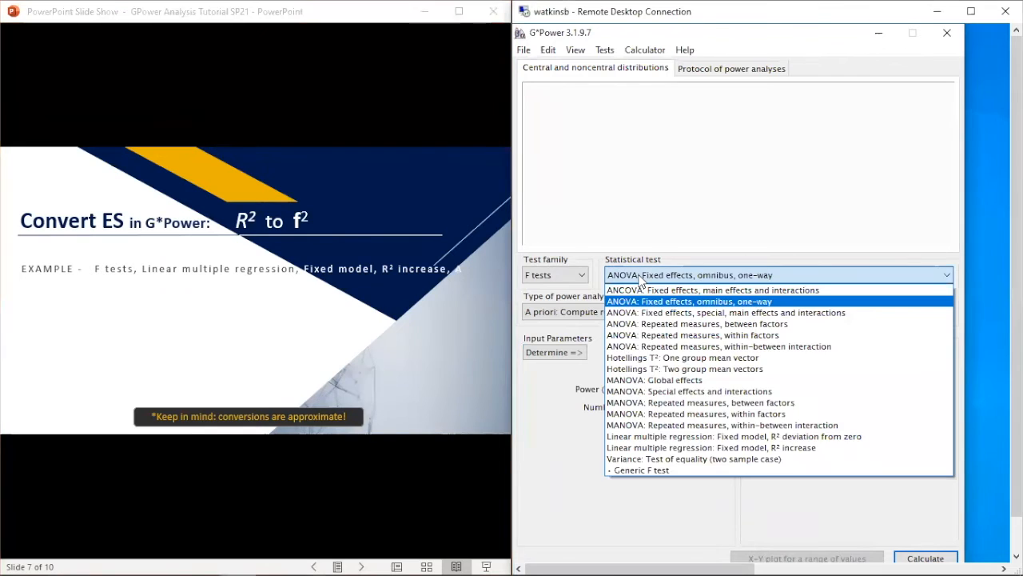
pyautogui.click(646, 448)
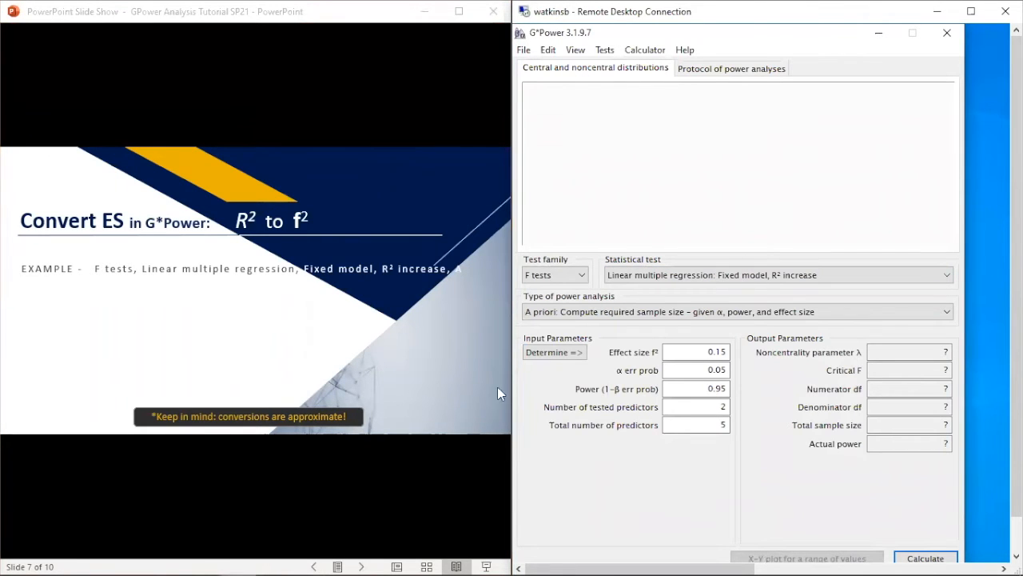
# Reveal the slide's first instruction and open the G*Power calculator for determining effect size f²
pyautogui.click(401, 327)
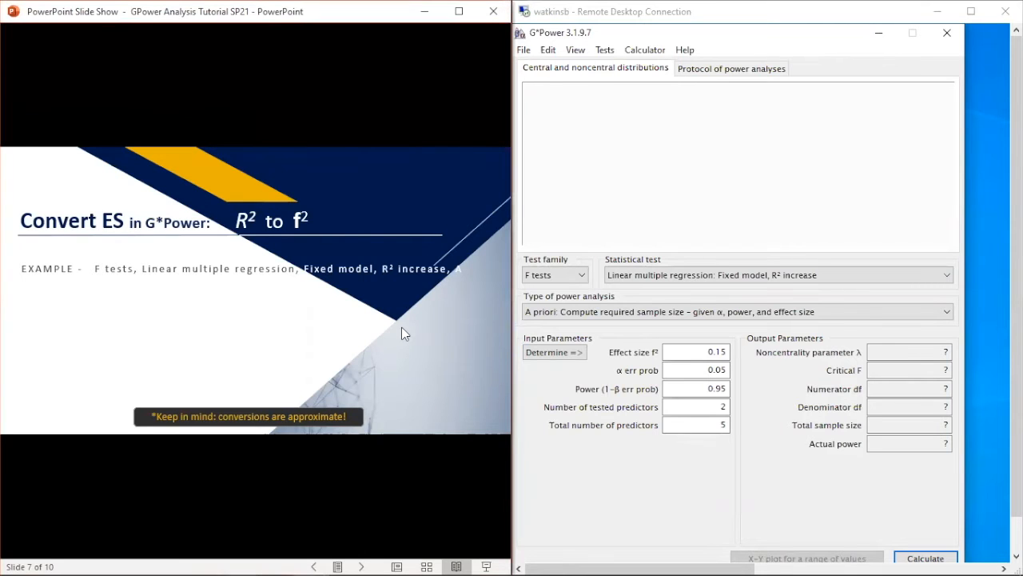
pyautogui.click(402, 327)
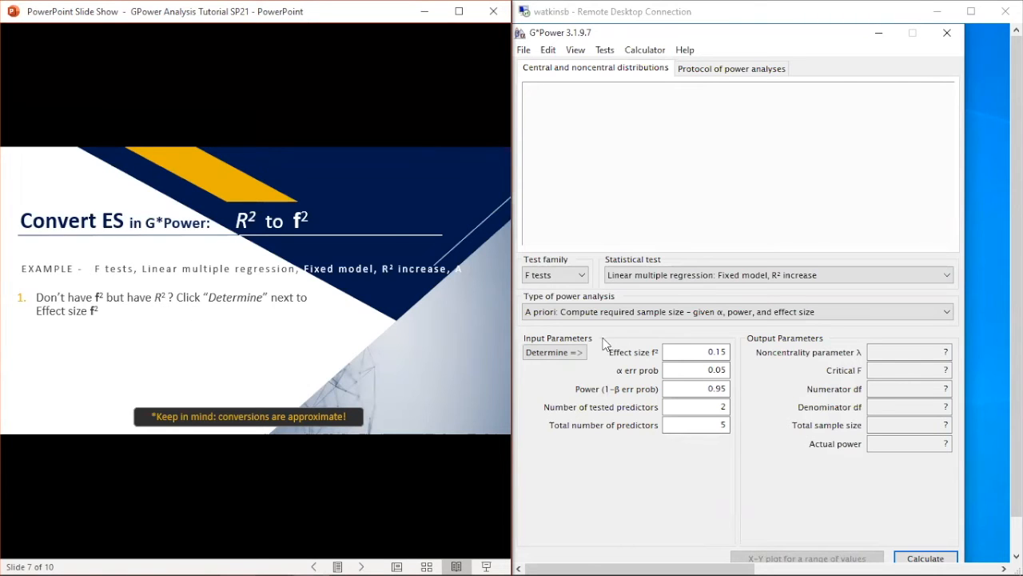
pyautogui.click(560, 352)
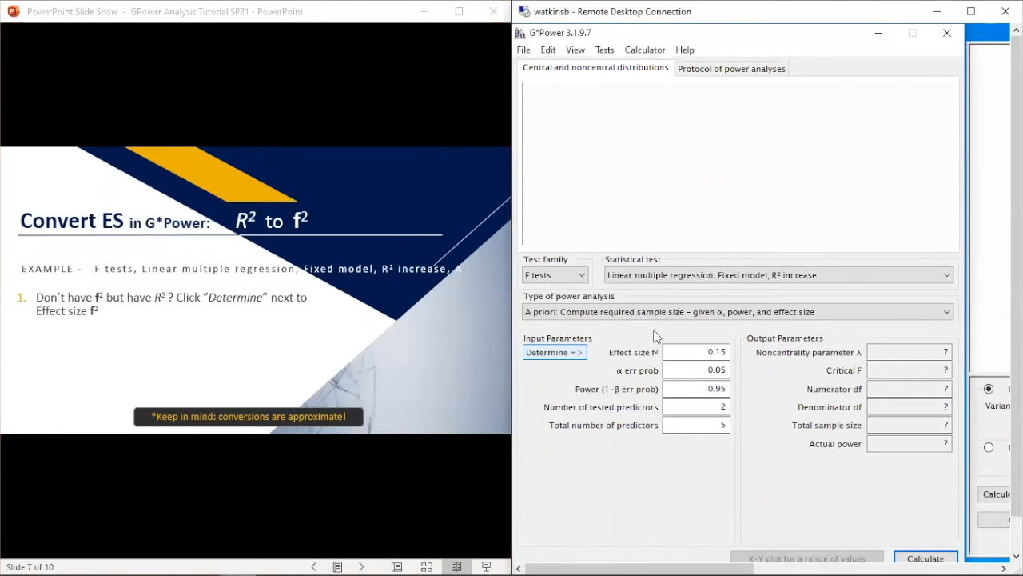
pyautogui.moveTo(663, 558); pyautogui.dragTo(787, 557)
# Following the slide's revealed instructions, set variance explained by special effect to .4 and residual variance to .6
pyautogui.click(349, 334)
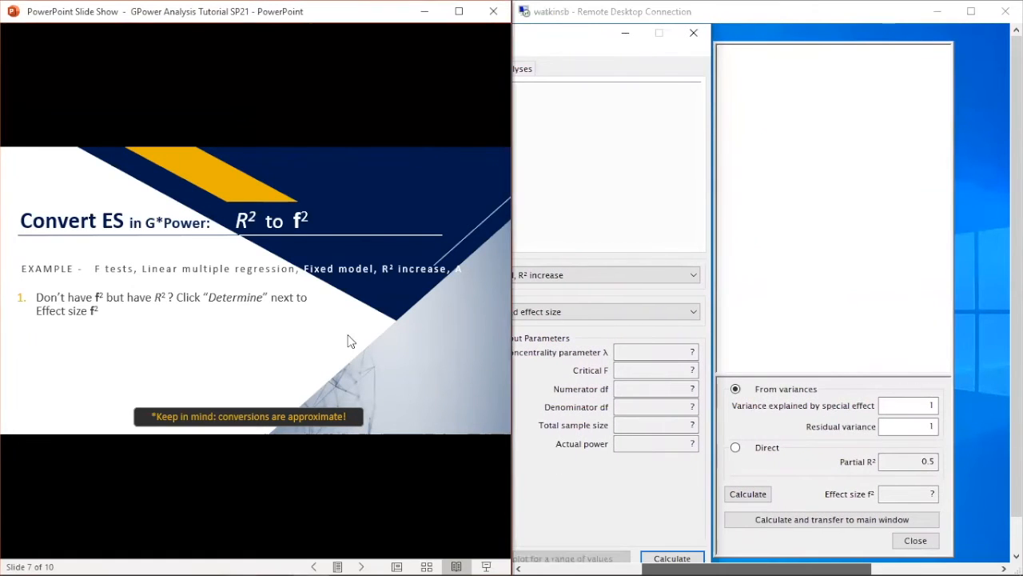
pyautogui.click(408, 368)
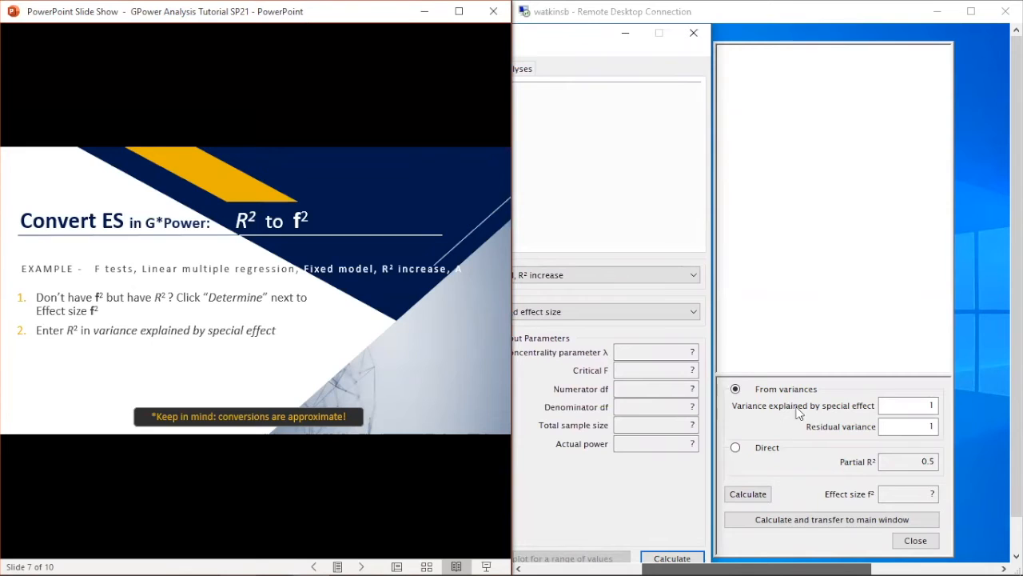
pyautogui.click(931, 405)
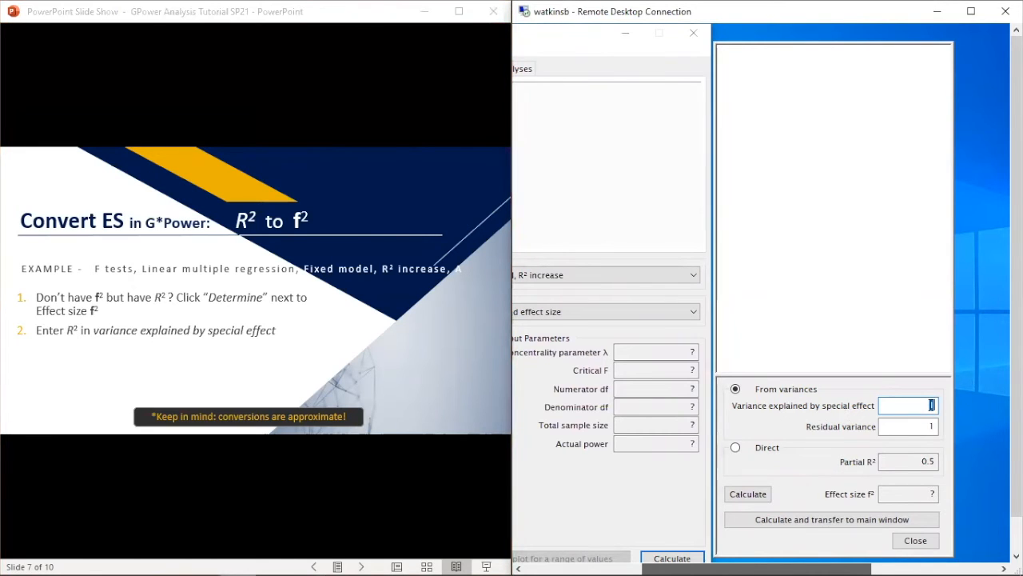
pyautogui.write('.4')
pyautogui.click(436, 368)
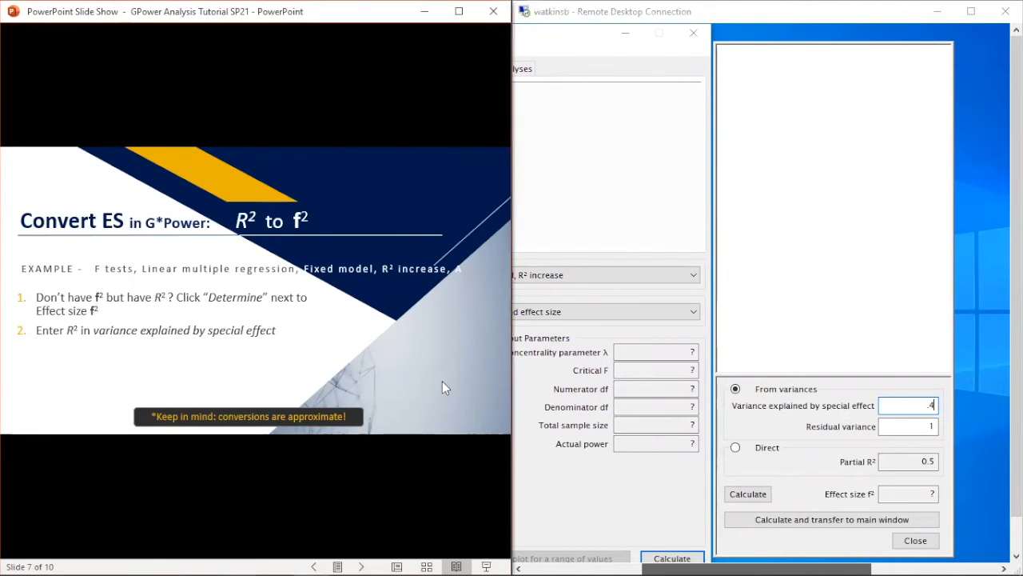
pyautogui.click(443, 382)
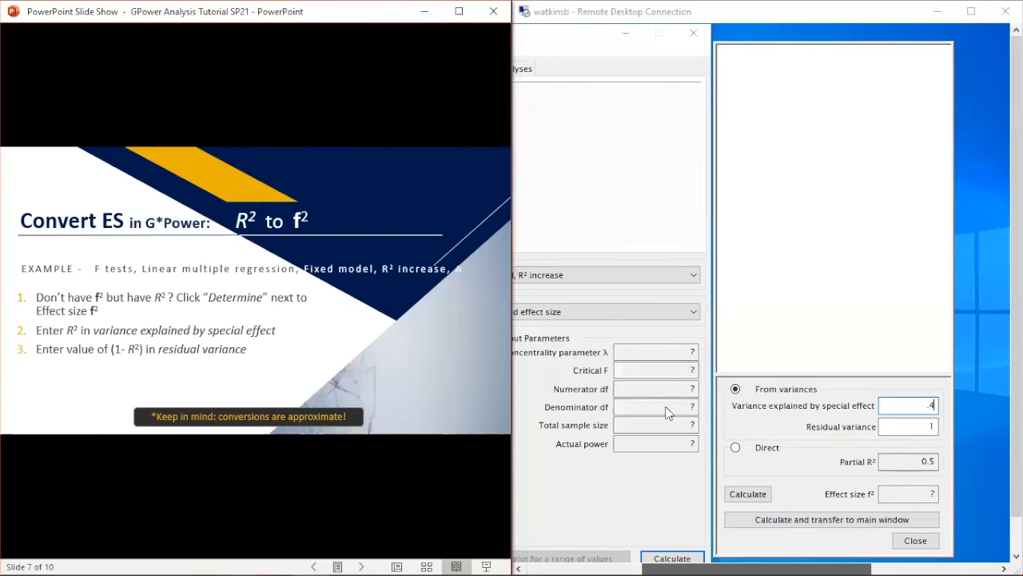
pyautogui.click(921, 426)
pyautogui.doubleClick(933, 426)
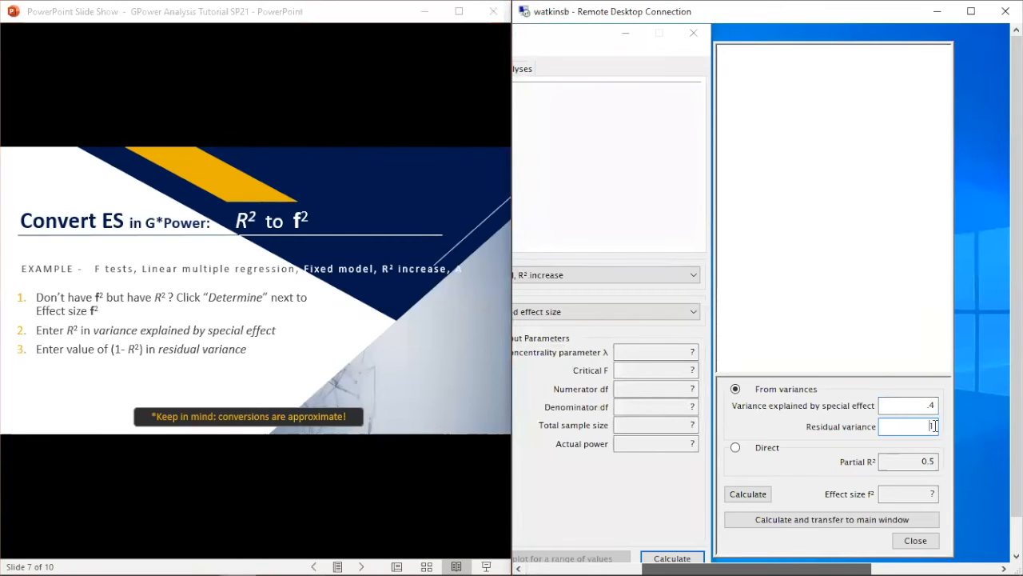
pyautogui.write('.6')
# Reveal the fourth slide instruction, calculate effect size f² and transfer it to the G*Power main window
pyautogui.click(376, 386)
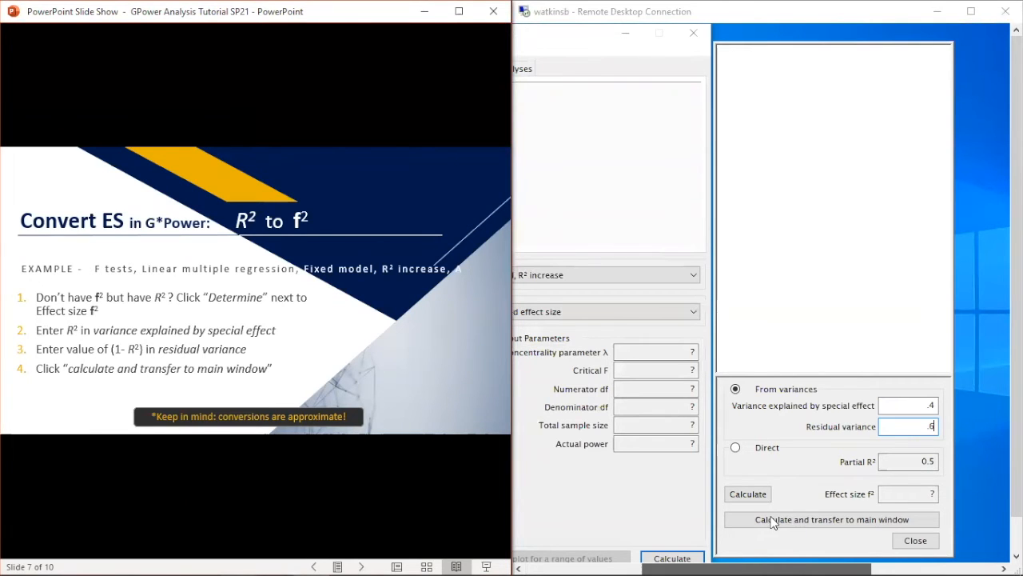
pyautogui.click(827, 519)
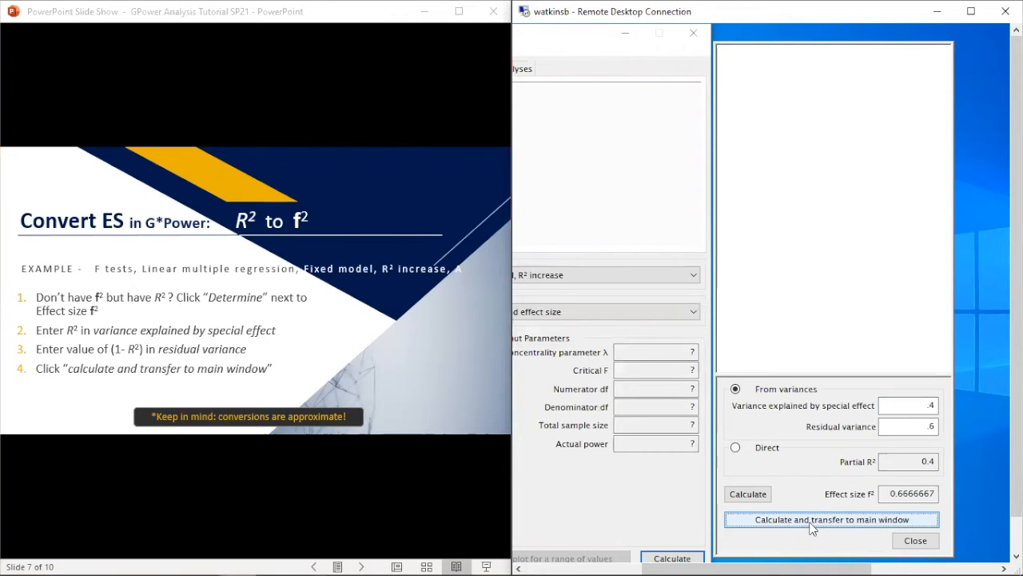
pyautogui.moveTo(791, 567); pyautogui.dragTo(678, 555)
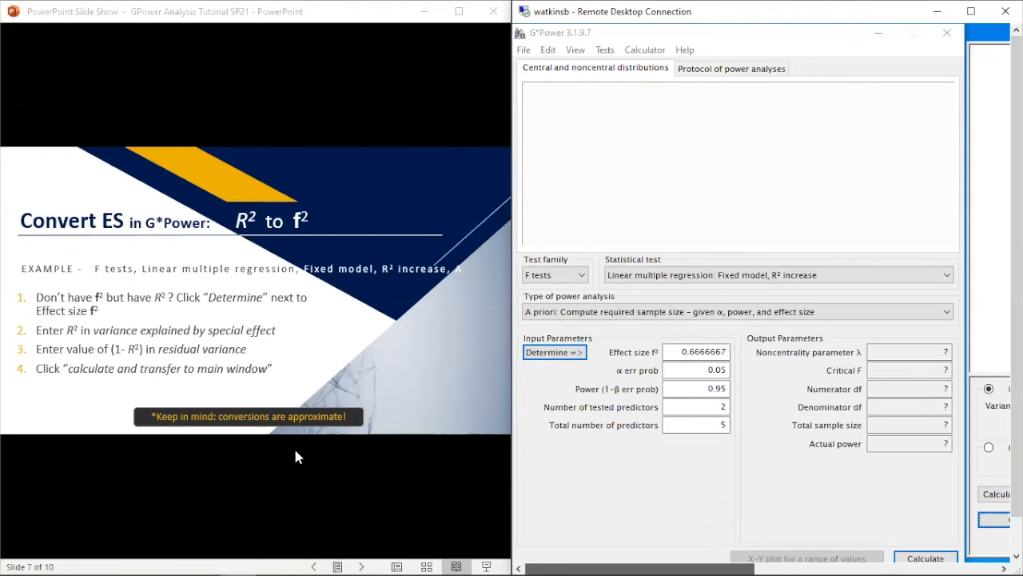
# Advance the slide show to the eta squared to Cohen's f example and set the statistical test to ANOVA: Fixed effects, omnibus, one-way
pyautogui.click(263, 482)
pyautogui.press('Right')
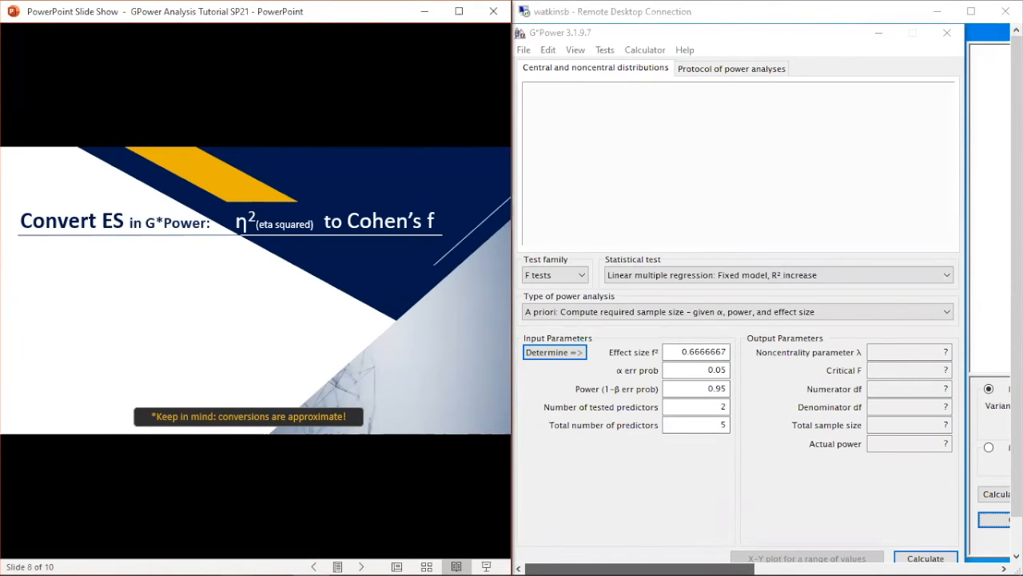
pyautogui.press('Right')
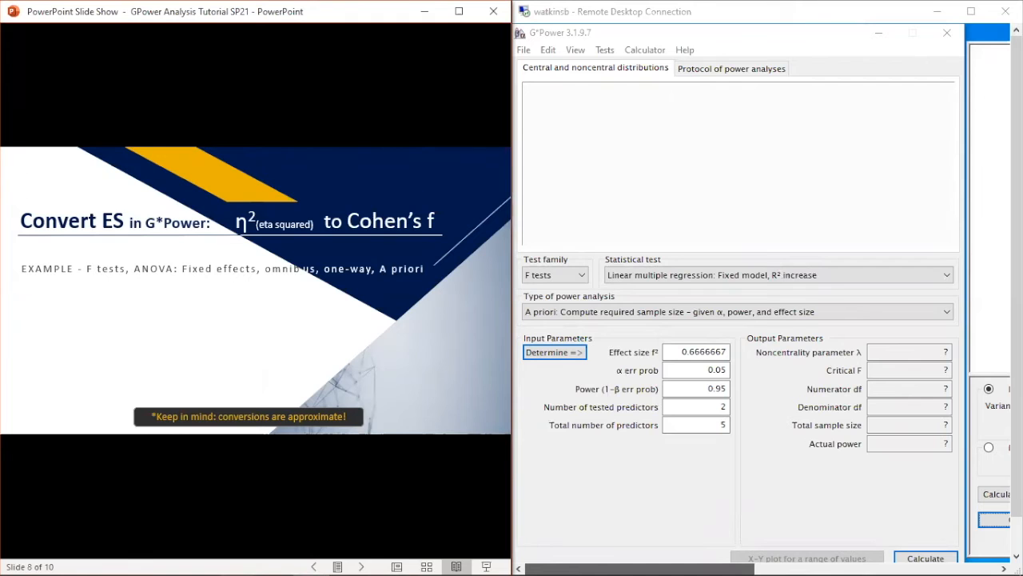
pyautogui.click(624, 276)
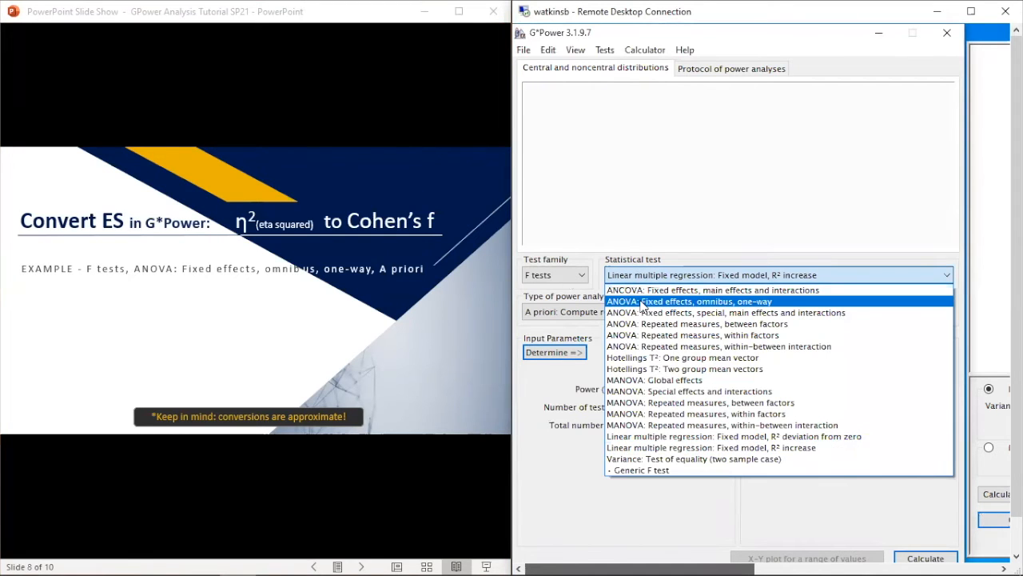
pyautogui.click(643, 302)
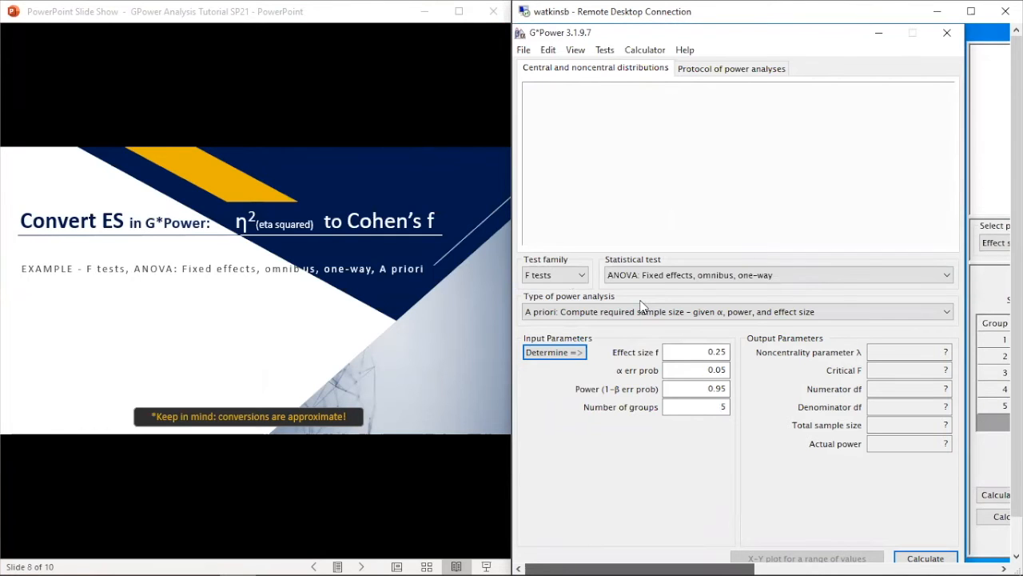
# Reveal the first two slide instructions and set the effect size f calculator's procedure to Effect size from variance
pyautogui.click(332, 352)
pyautogui.click(349, 355)
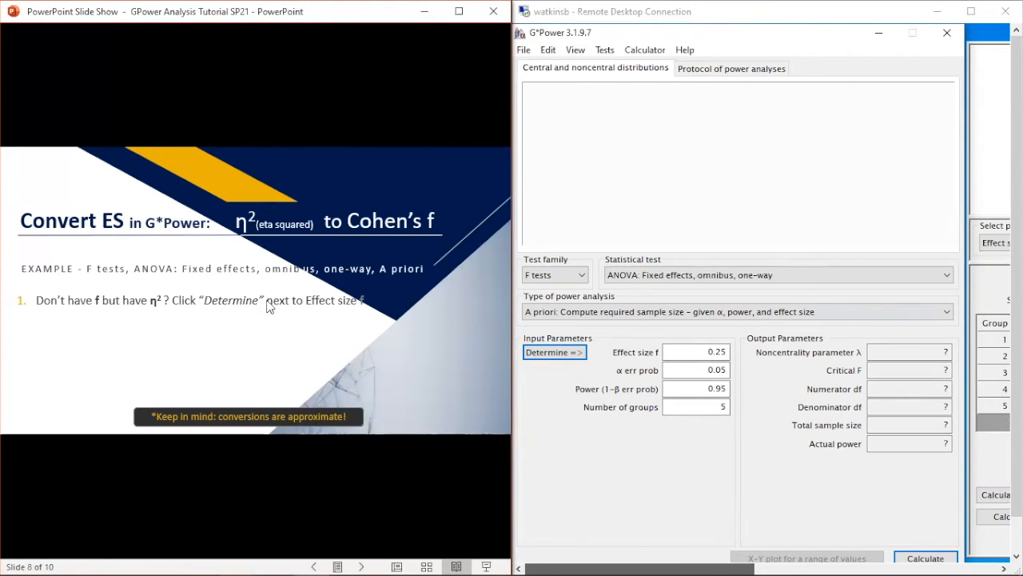
pyautogui.click(338, 347)
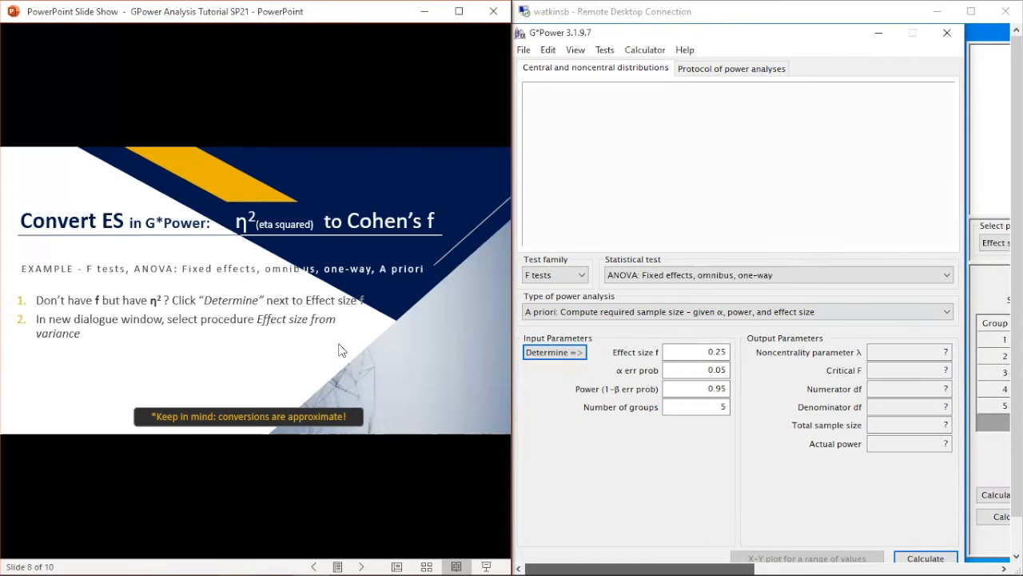
pyautogui.click(558, 350)
pyautogui.moveTo(704, 563); pyautogui.dragTo(797, 558)
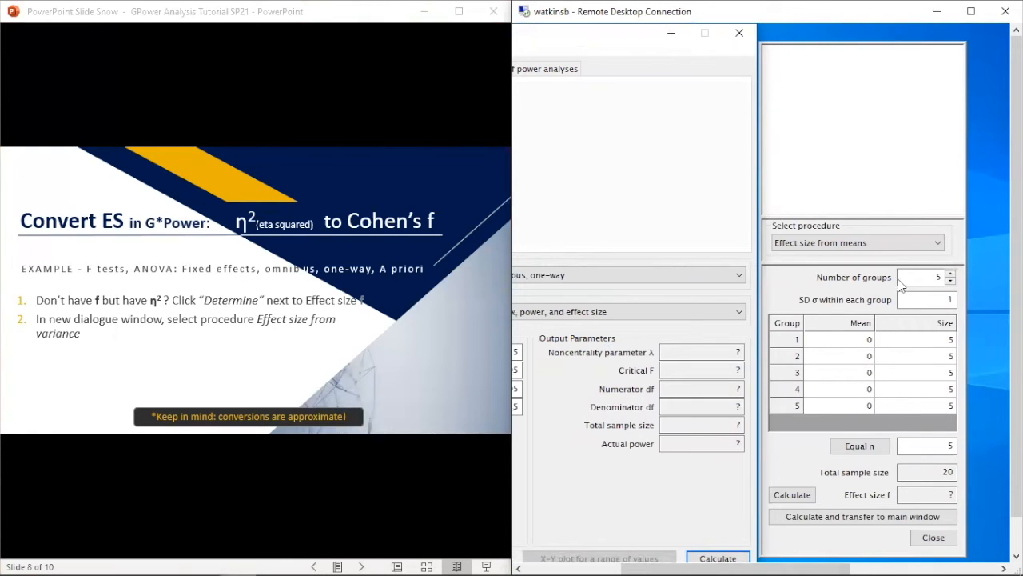
pyautogui.click(847, 244)
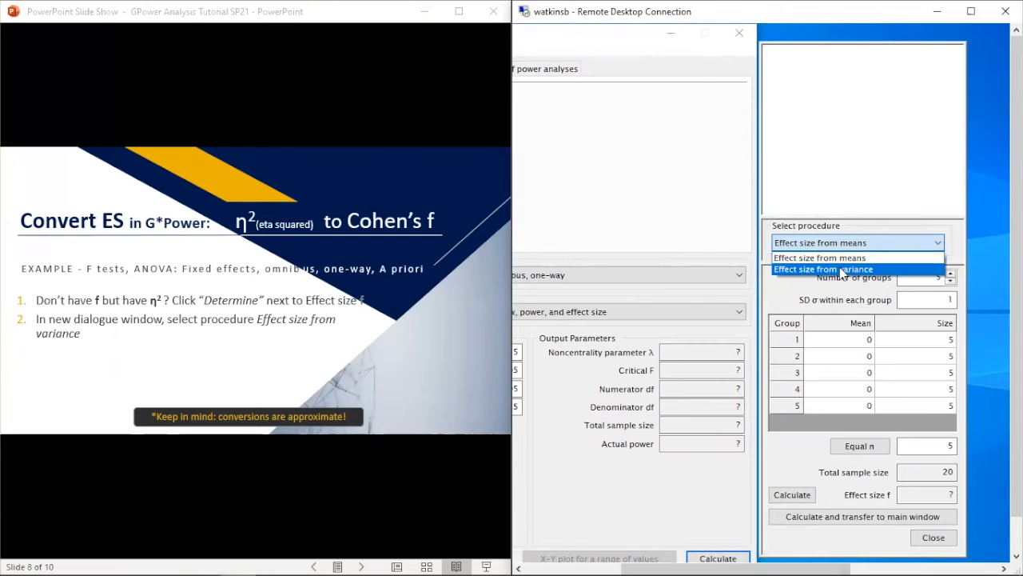
pyautogui.click(841, 270)
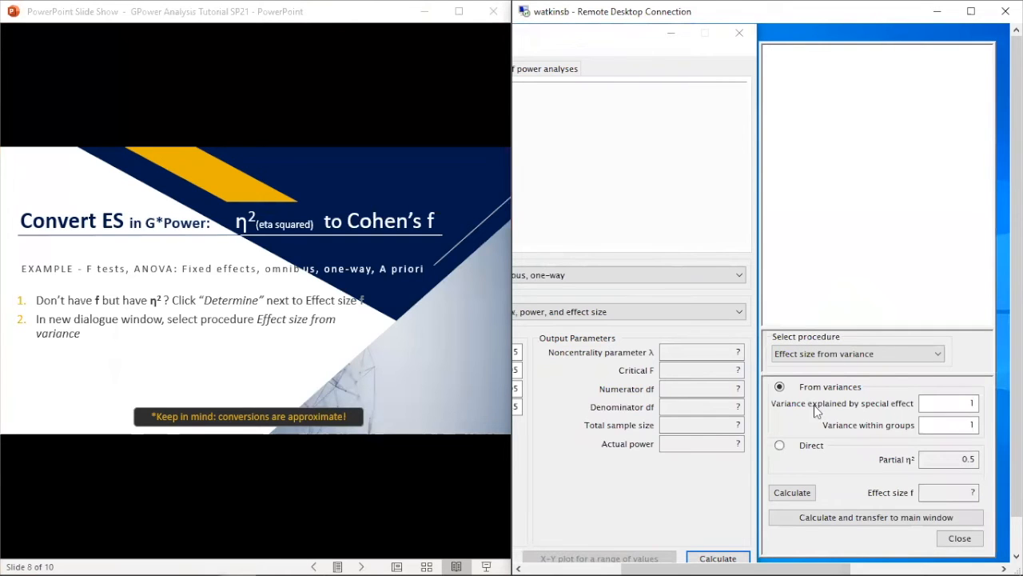
# Following the slide's revealed instructions, set variance explained by special effect to .15 and variance within groups to .85
pyautogui.click(399, 367)
pyautogui.click(398, 367)
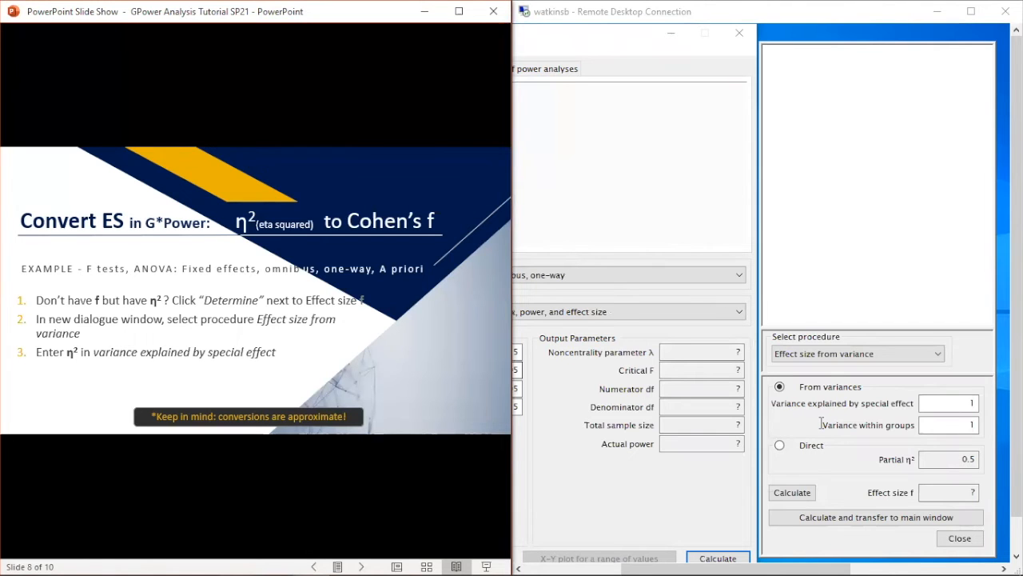
pyautogui.doubleClick(958, 402)
pyautogui.press('BackSpace')
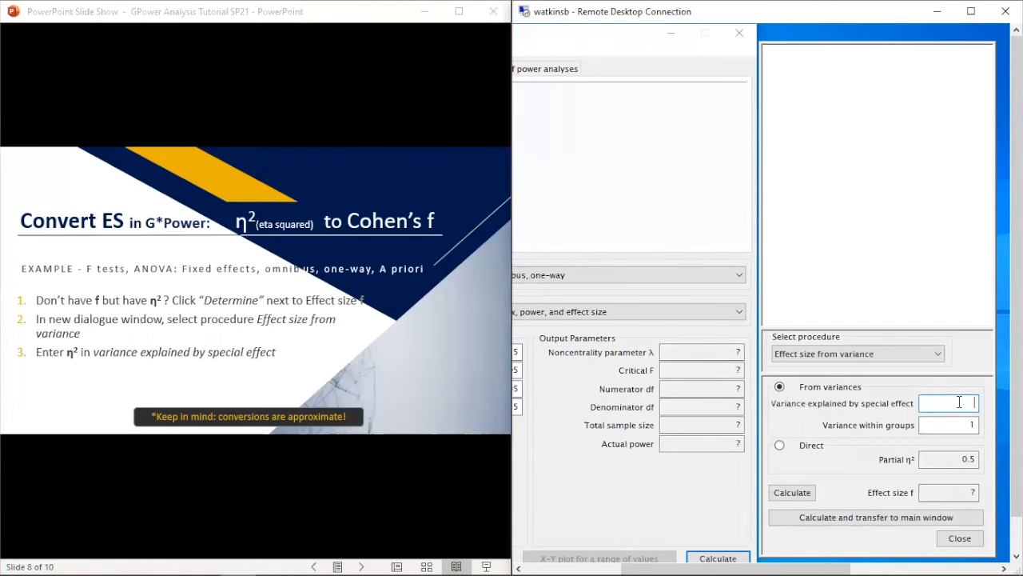
pyautogui.write('.15')
pyautogui.click(350, 371)
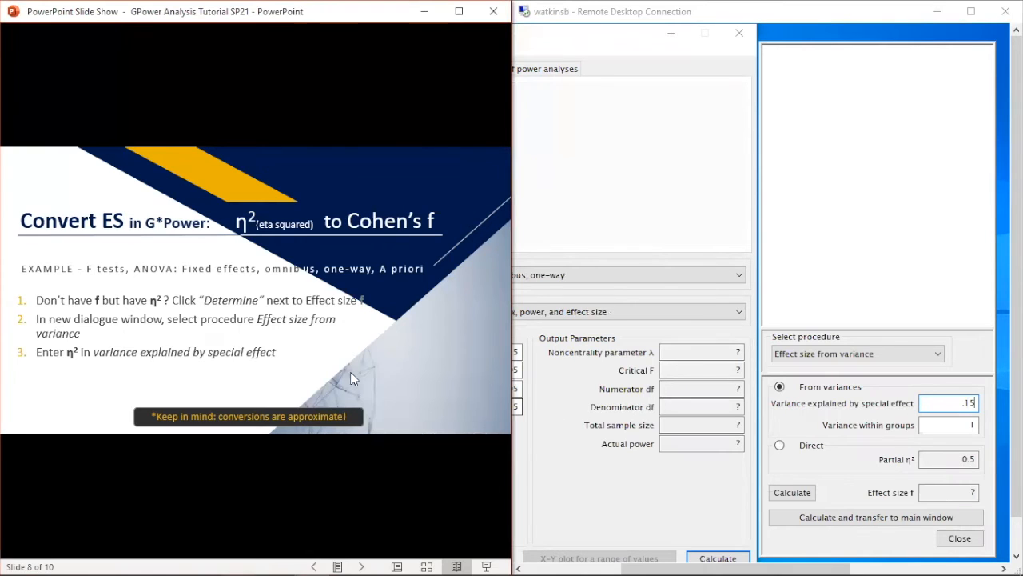
pyautogui.click(395, 370)
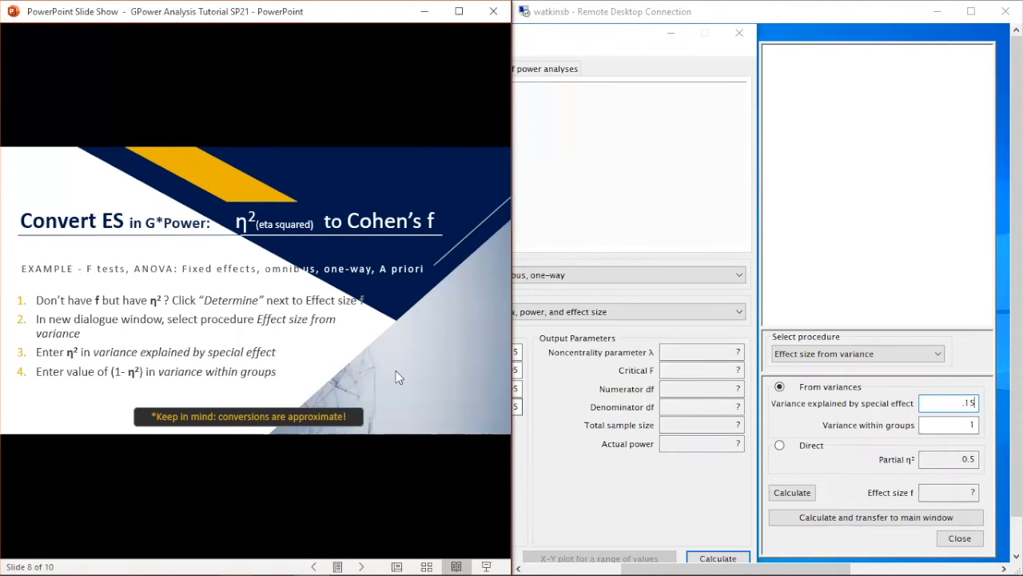
pyautogui.click(976, 425)
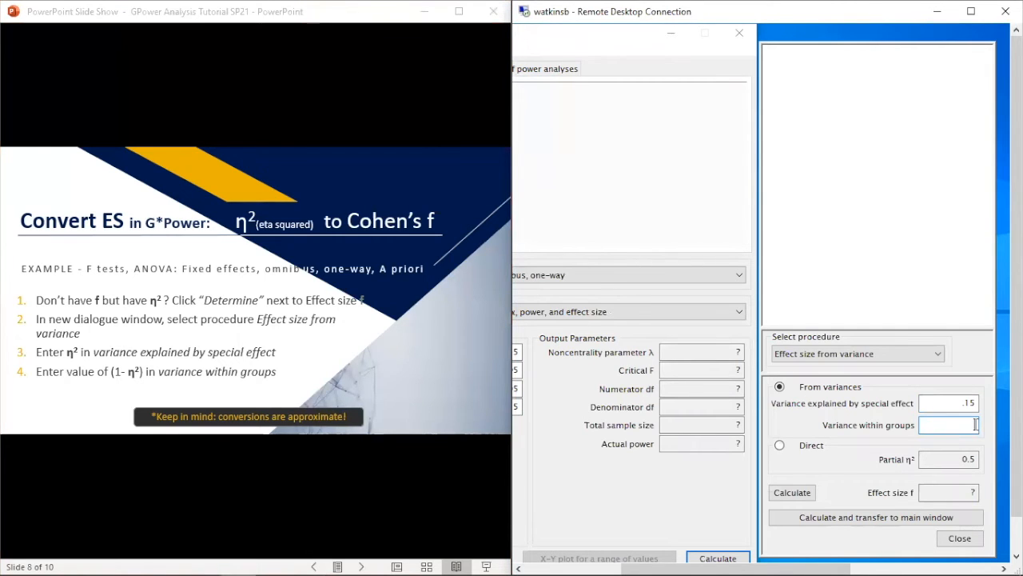
pyautogui.write('.85')
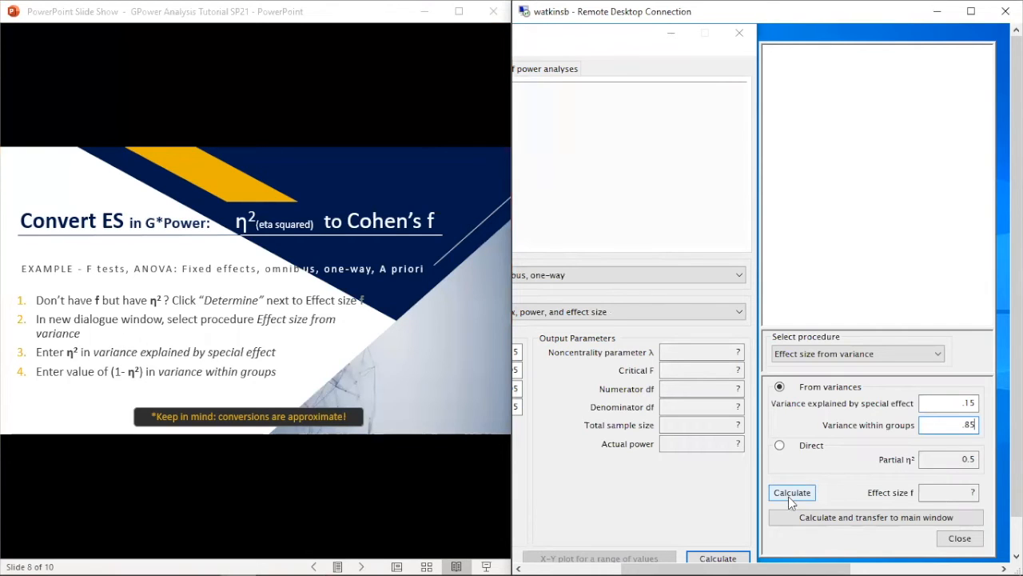
# Calculate effect size f from the variances and transfer it to the main window
pyautogui.click(813, 519)
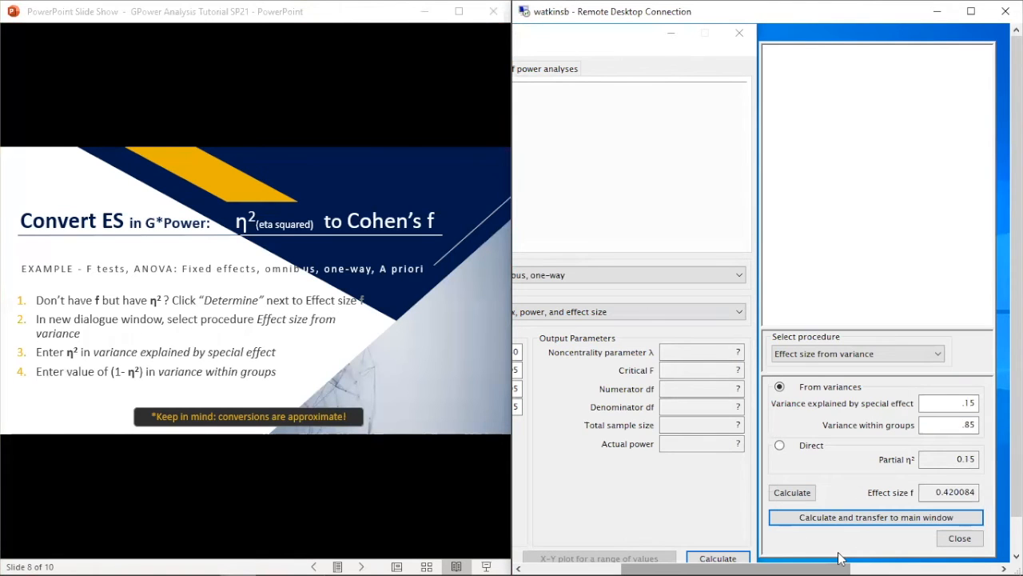
pyautogui.moveTo(839, 557); pyautogui.dragTo(740, 560)
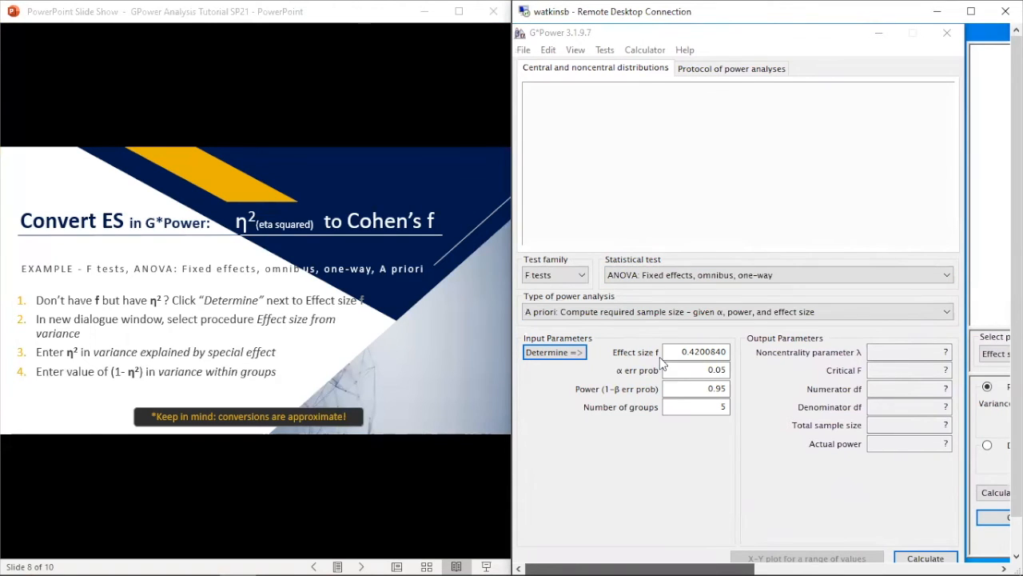
# Switch to the PowerPoint slide show, reveal the fifth instruction and advance to the "Take Note" slide
pyautogui.click(420, 346)
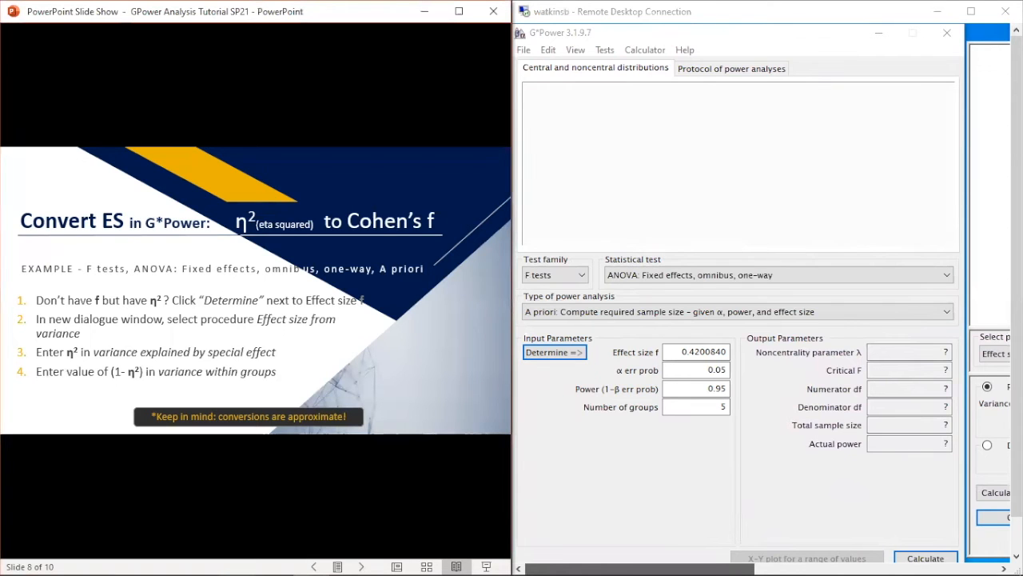
pyautogui.press('Right')
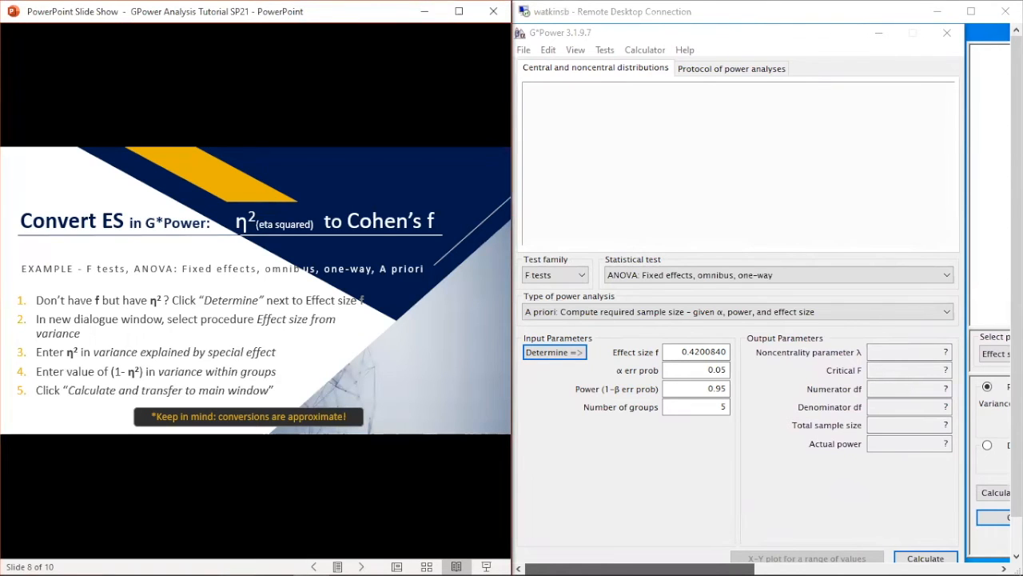
pyautogui.press('Right')
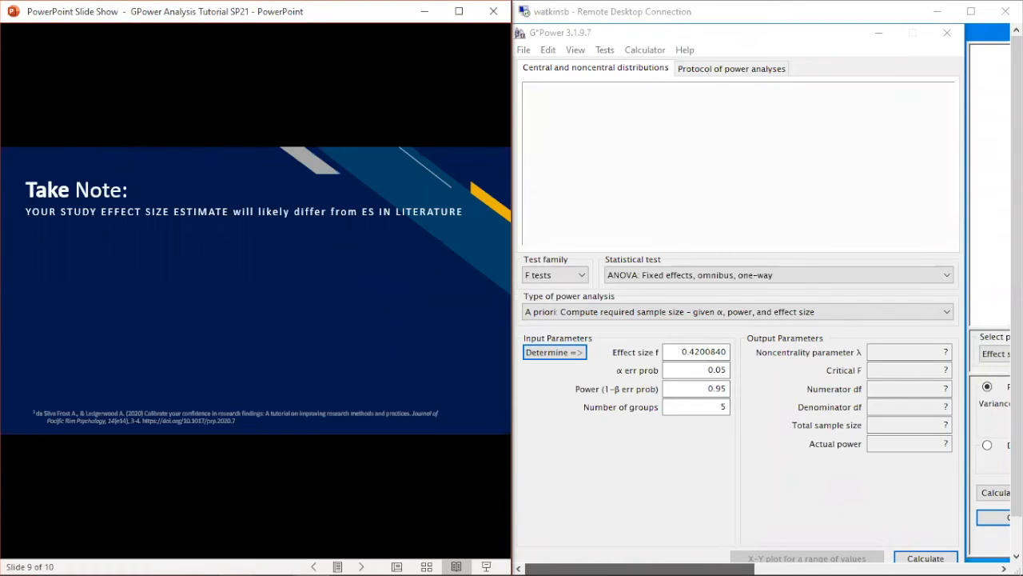
# Go back to the eta squared to Cohen's f slide, then minimize the slide show and maximize the remote desktop session
pyautogui.press('Left')
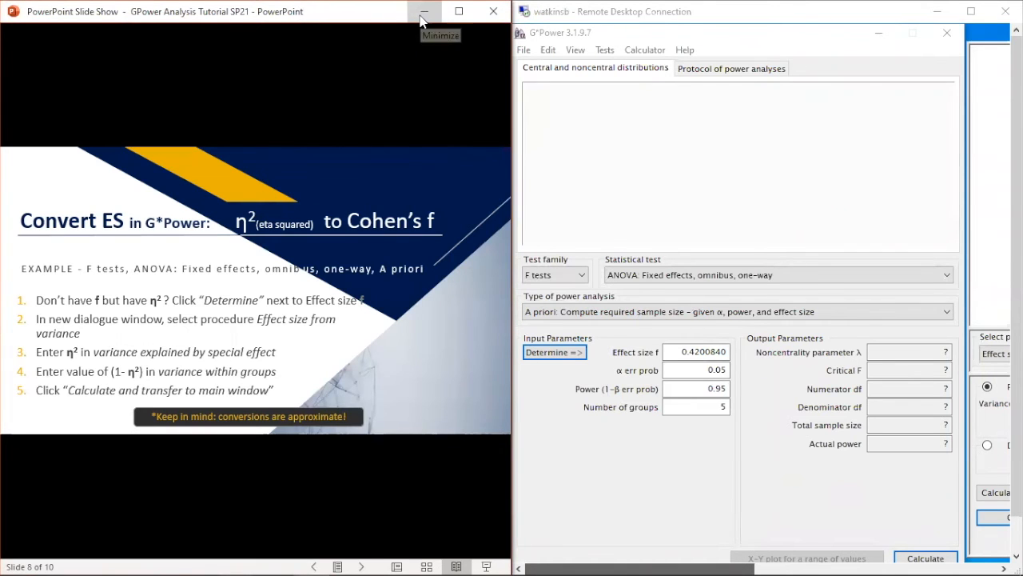
pyautogui.click(423, 20)
pyautogui.click(973, 12)
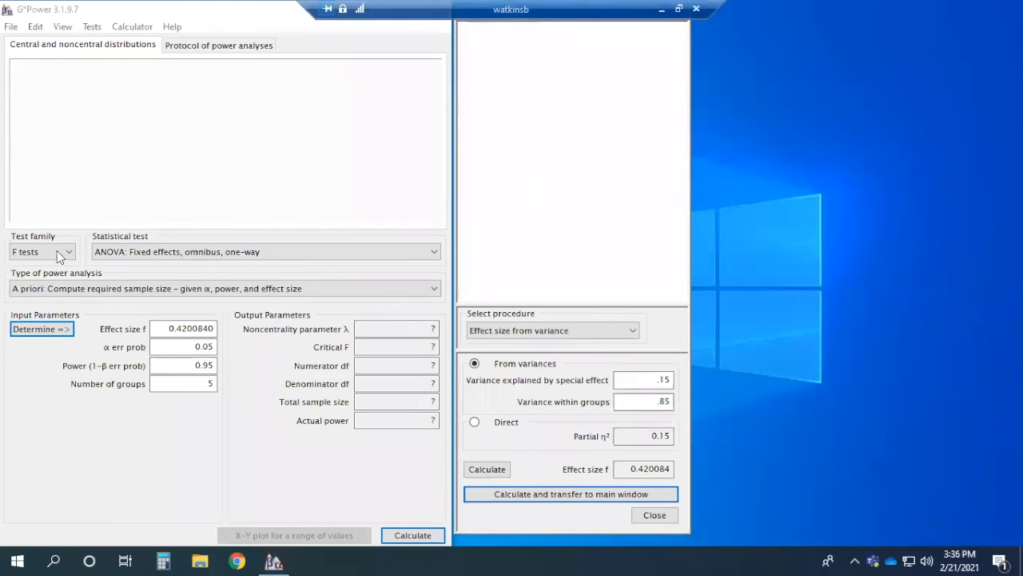
# Calculate the a priori sample size for ANCOVA: Fixed effects, main effects and interactions with power set to 0.80
pyautogui.click(123, 260)
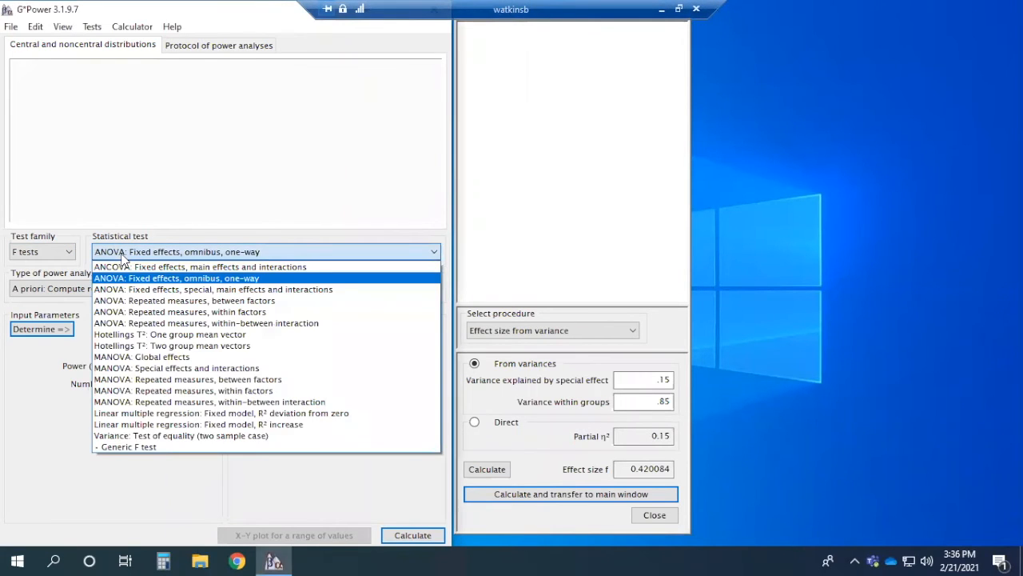
pyautogui.click(125, 270)
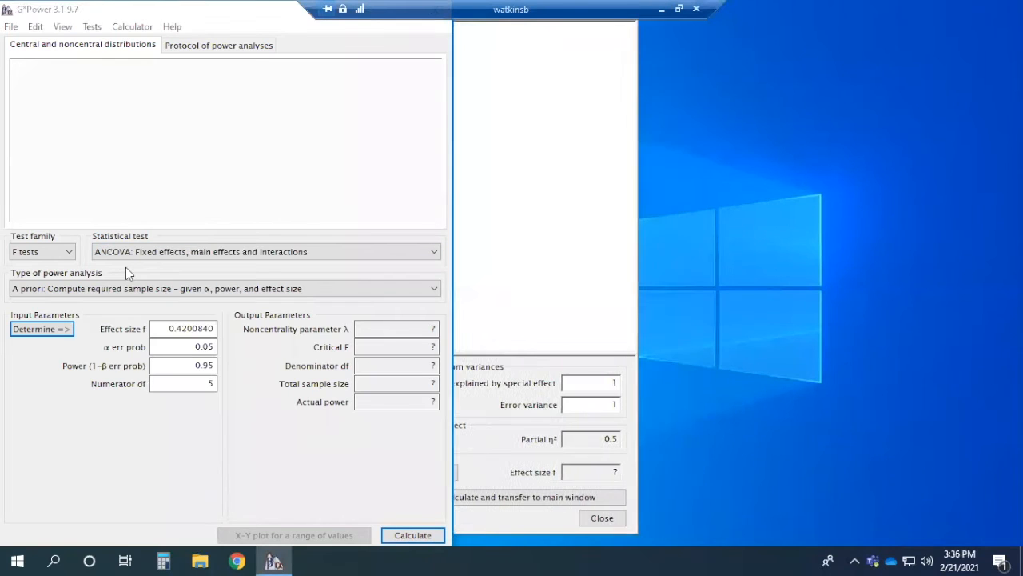
pyautogui.click(210, 328)
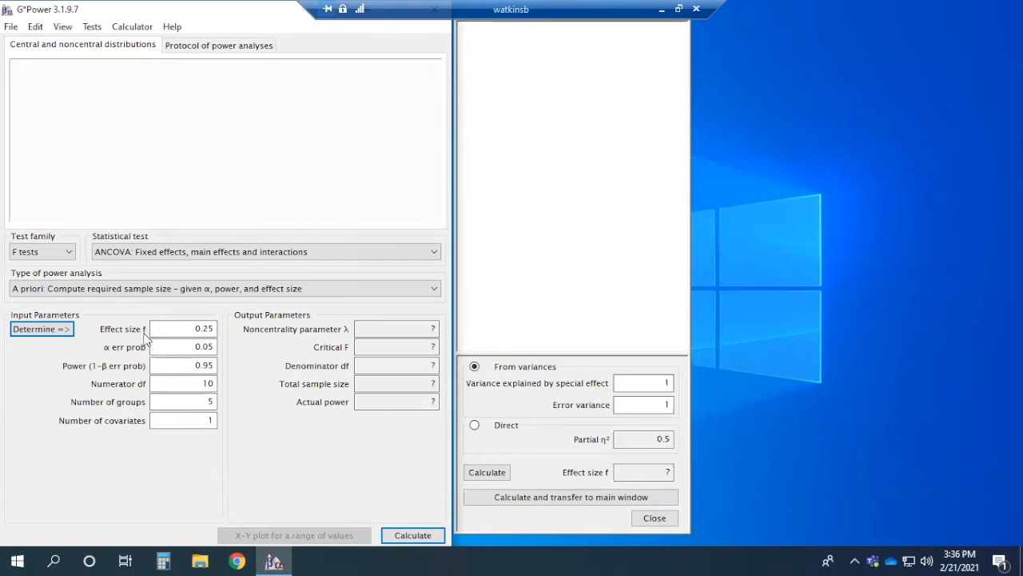
pyautogui.click(214, 346)
pyautogui.click(212, 365)
pyautogui.press('BackSpace')
pyautogui.press('BackSpace')
pyautogui.write('80')
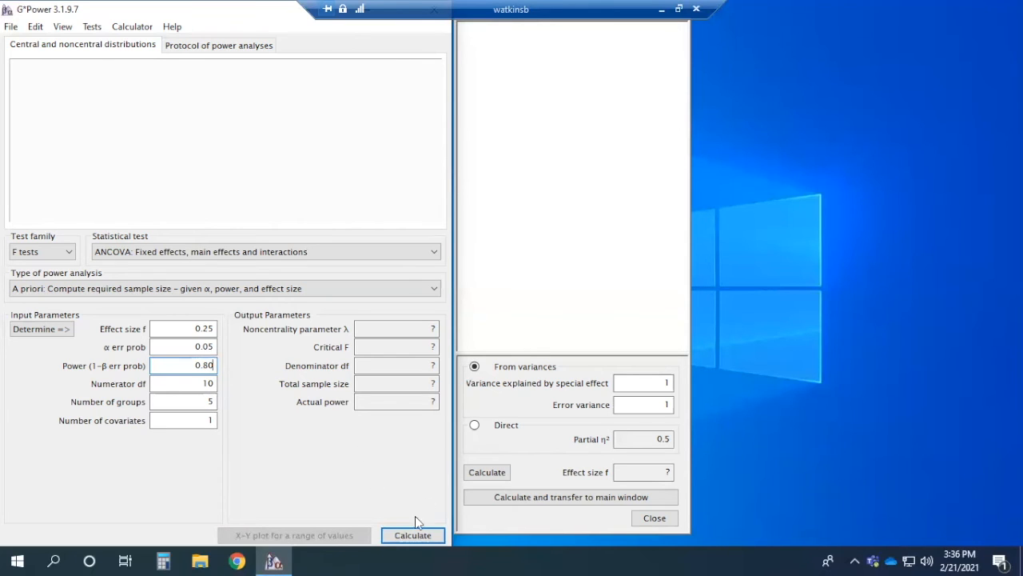
pyautogui.click(413, 536)
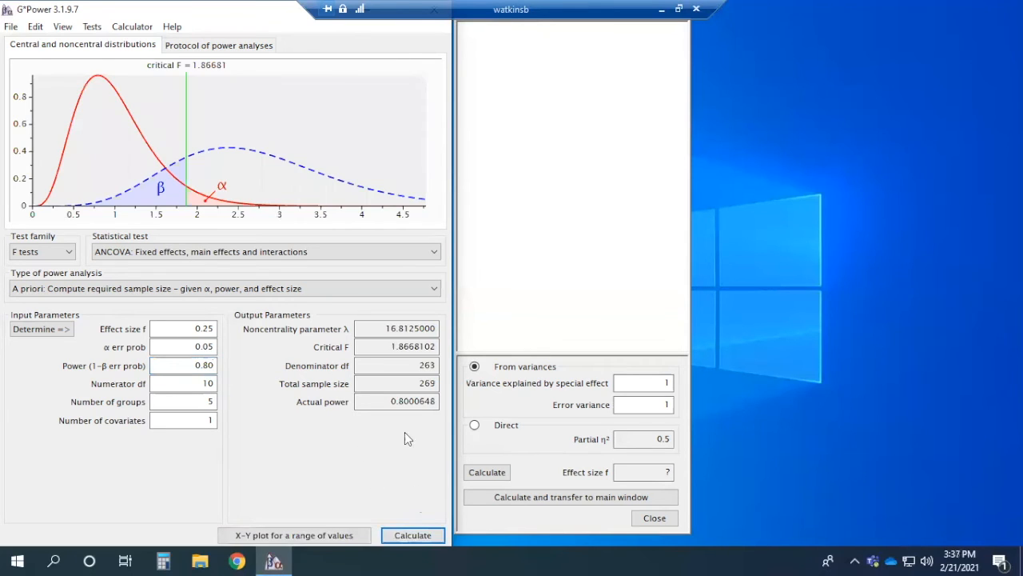
pyautogui.click(428, 389)
# Switch the test back to ANOVA: Fixed effects, omnibus, one-way and place the remote session side by side with the browser's journal article
pyautogui.click(146, 252)
pyautogui.click(143, 279)
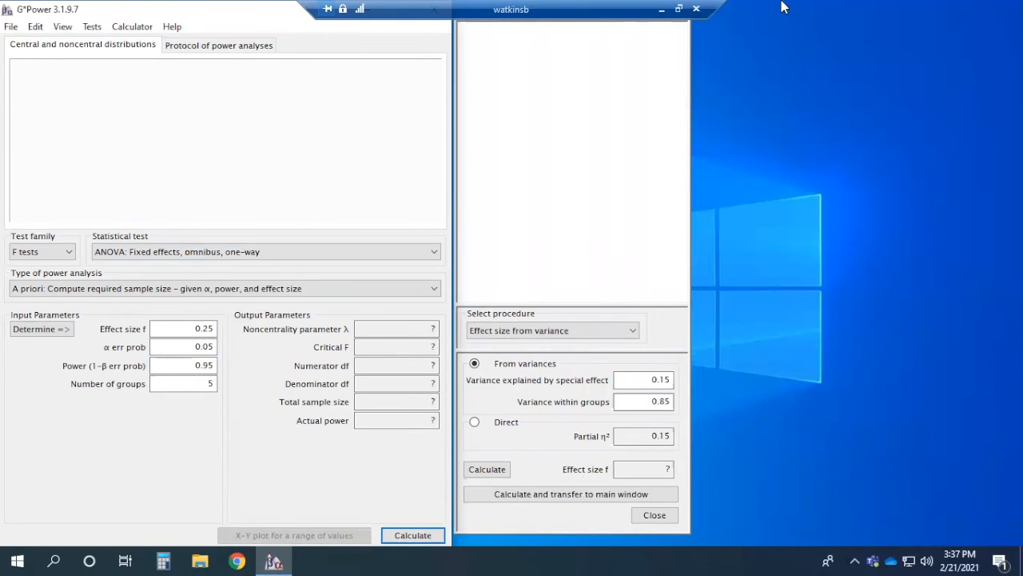
pyautogui.click(678, 10)
pyautogui.moveTo(548, 33); pyautogui.dragTo(1, 72)
pyautogui.click(584, 21)
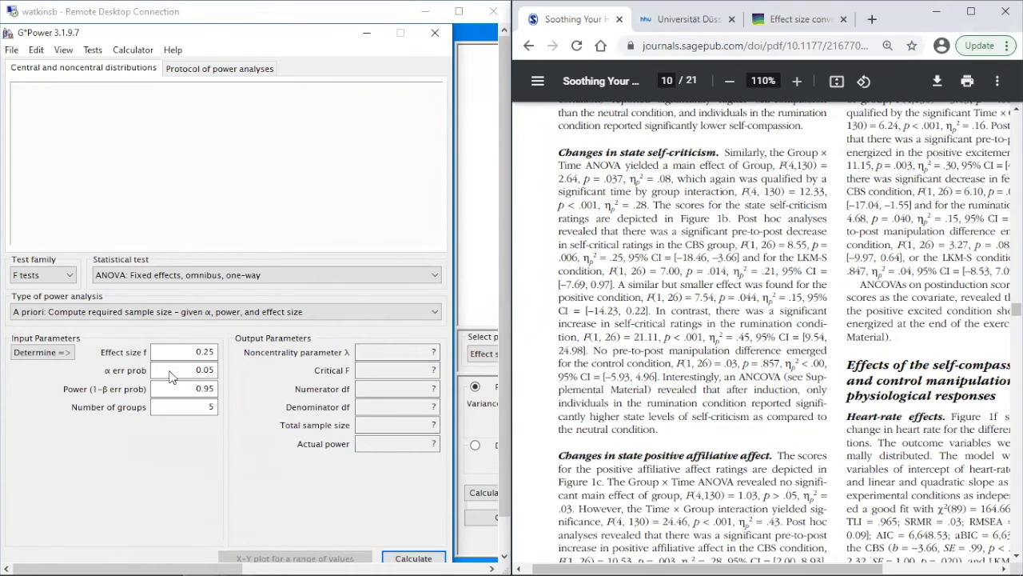
# Reselect the one-way omnibus ANOVA and switch the effect size calculator to direct entry of partial η²
pyautogui.click(144, 280)
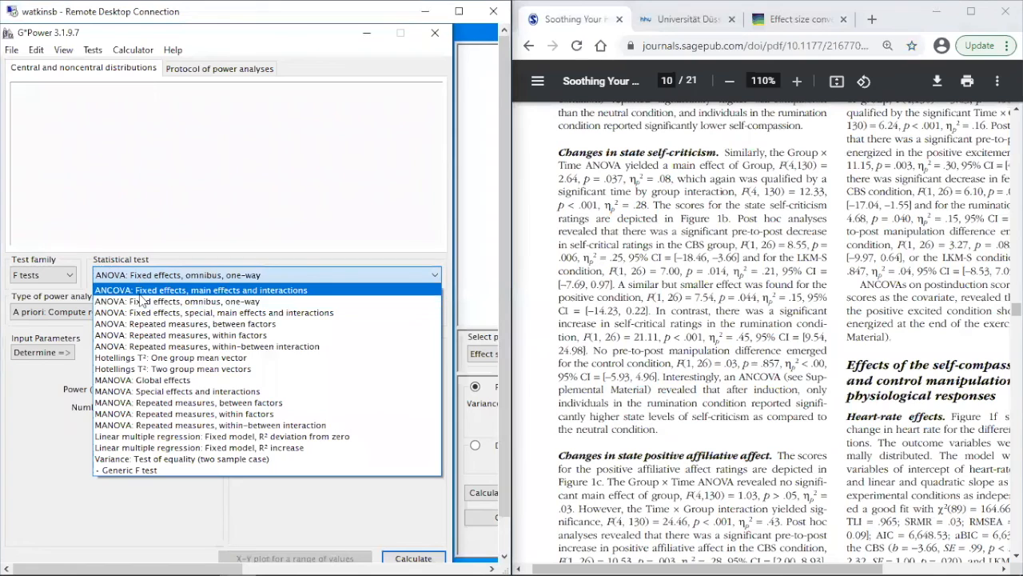
pyautogui.click(144, 301)
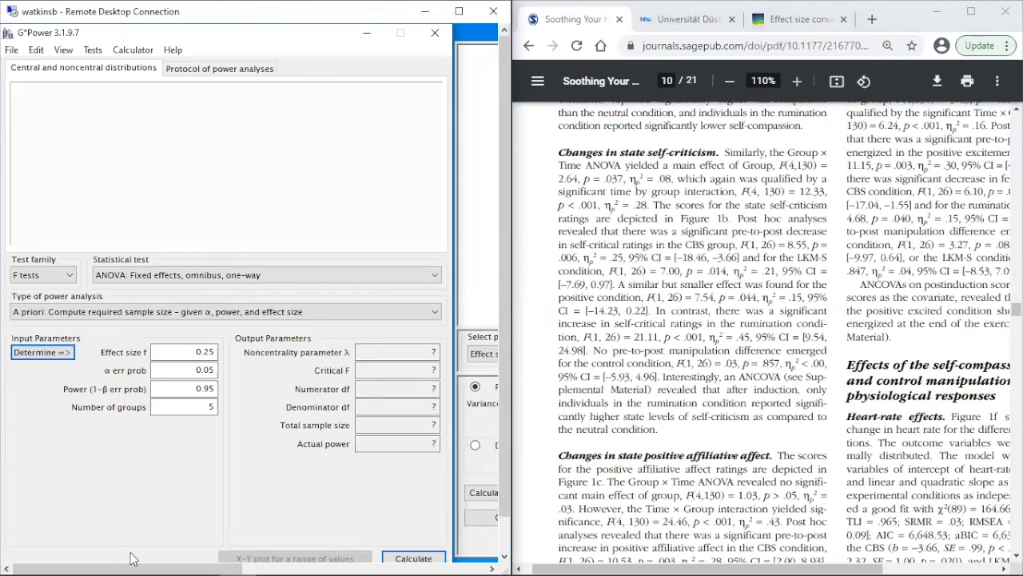
pyautogui.moveTo(157, 563); pyautogui.dragTo(288, 563)
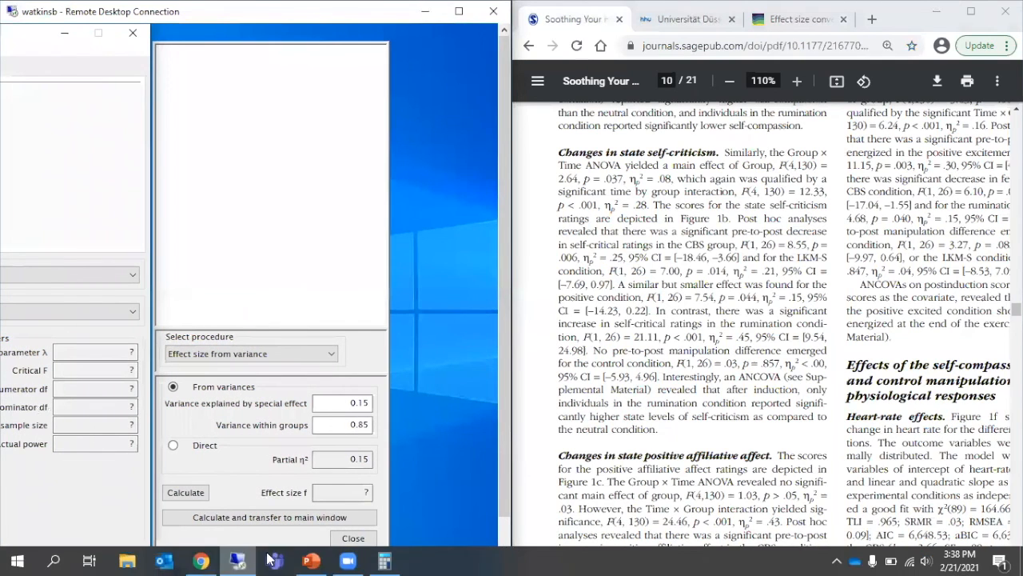
pyautogui.click(173, 445)
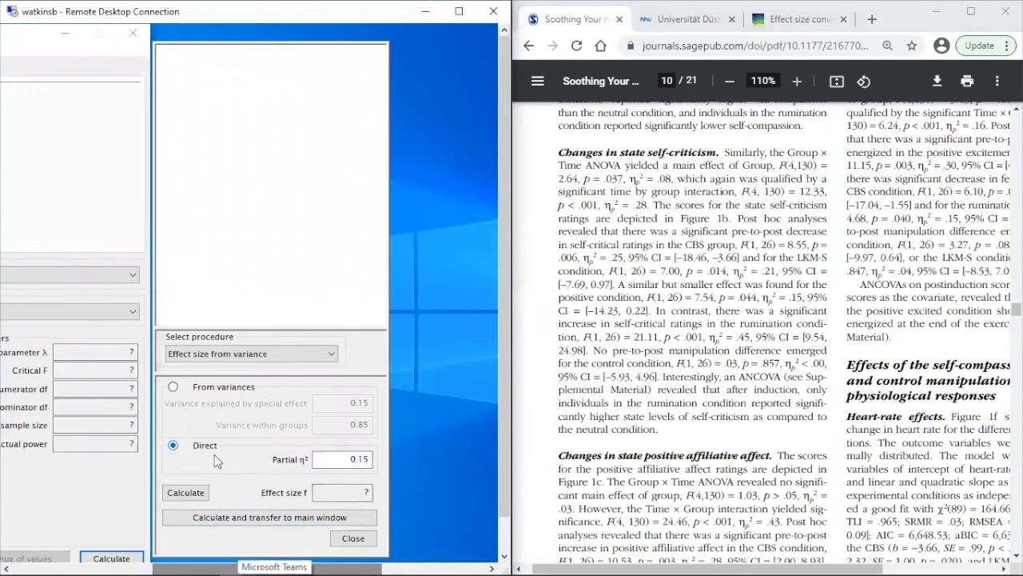
pyautogui.doubleClick(368, 457)
pyautogui.click(368, 457)
# Enter the article's partial η² of .08 for the main effect of Group and transfer the calculated effect size f to the main window
pyautogui.moveTo(630, 180); pyautogui.dragTo(670, 178)
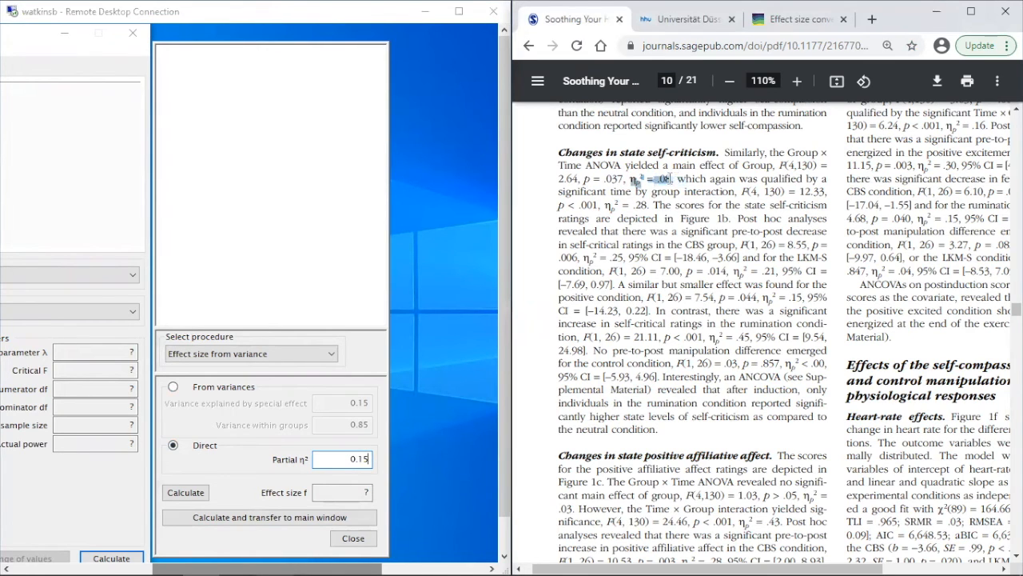
pyautogui.doubleClick(353, 461)
pyautogui.click(368, 460)
pyautogui.press('BackSpace')
pyautogui.press('BackSpace')
pyautogui.press('BackSpace')
pyautogui.write('.08')
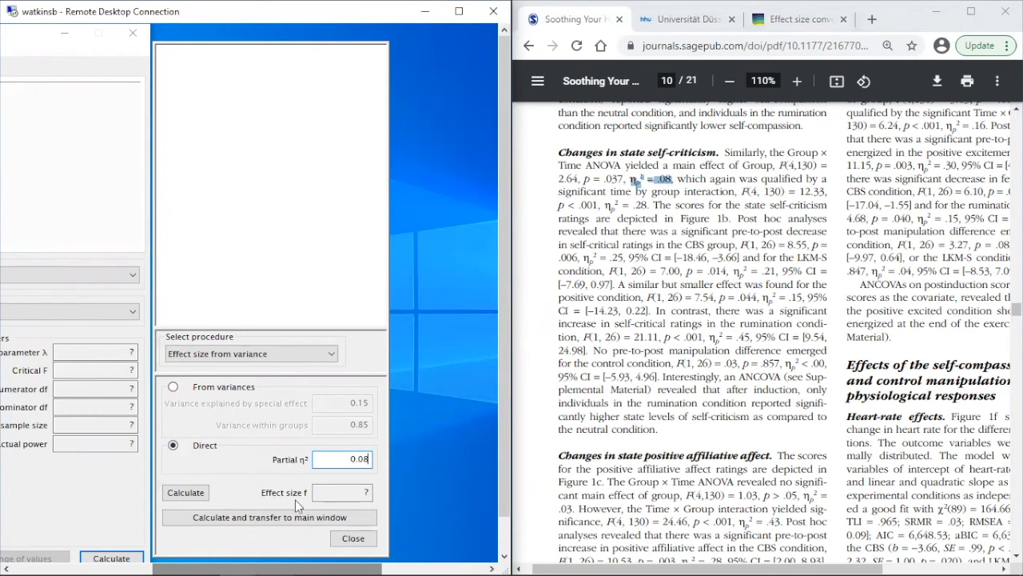
pyautogui.click(186, 493)
pyautogui.click(270, 518)
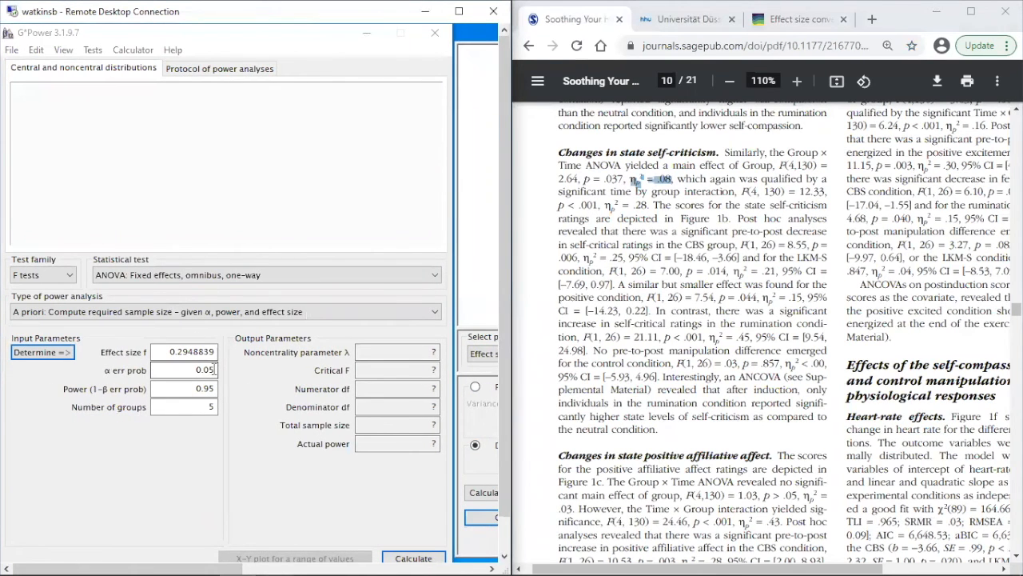
# Set the power to 0.8 and the number of groups to 2, and calculate the required sample size for the one-way ANOVA
pyautogui.doubleClick(210, 388)
pyautogui.write('0.8')
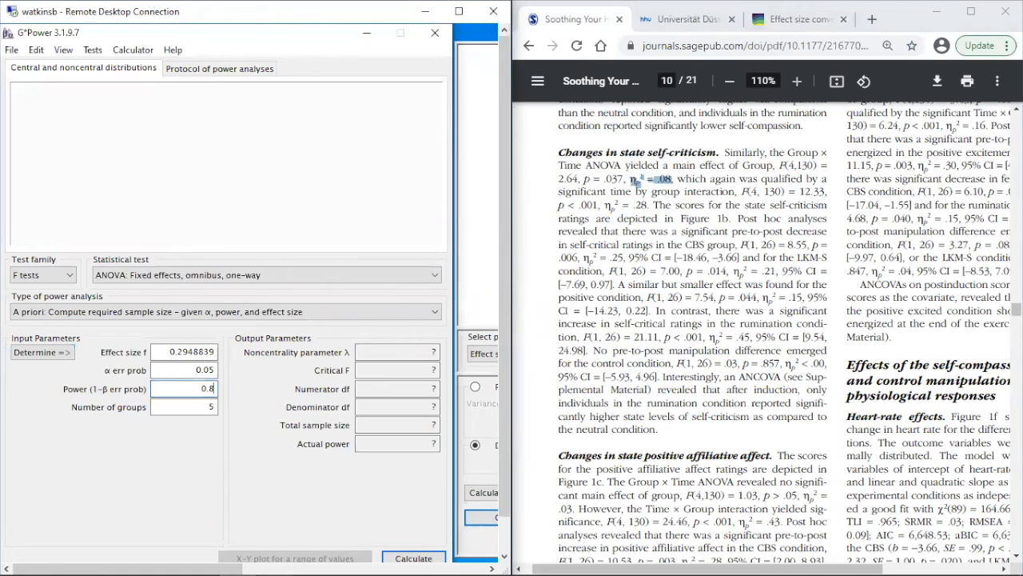
pyautogui.click(212, 407)
pyautogui.write('2')
pyautogui.click(946, 18)
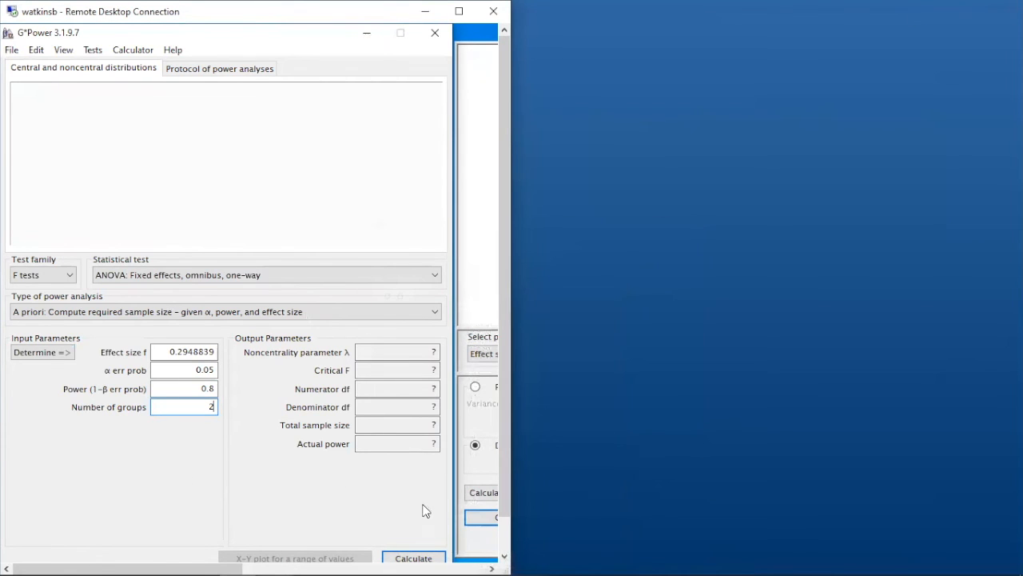
pyautogui.click(413, 557)
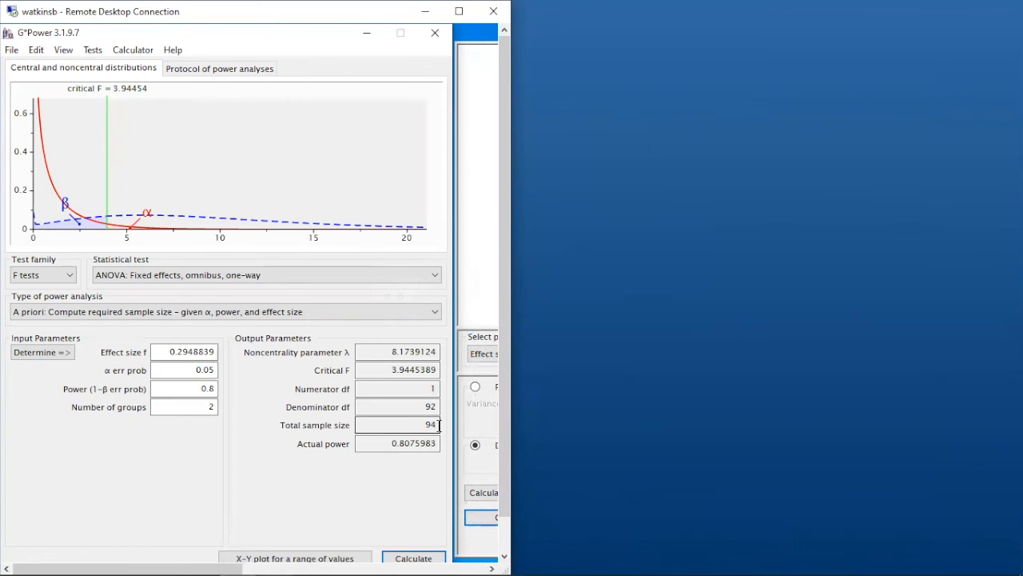
# Change the statistical test to Linear multiple regression: Fixed model, R² increase and set effect size f² to 0.3
pyautogui.click(219, 278)
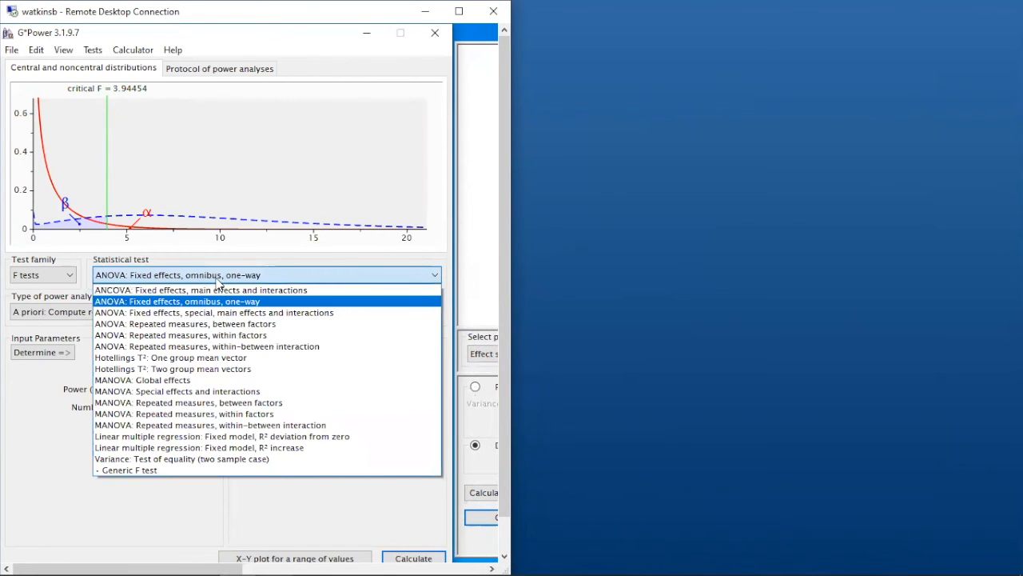
pyautogui.click(215, 449)
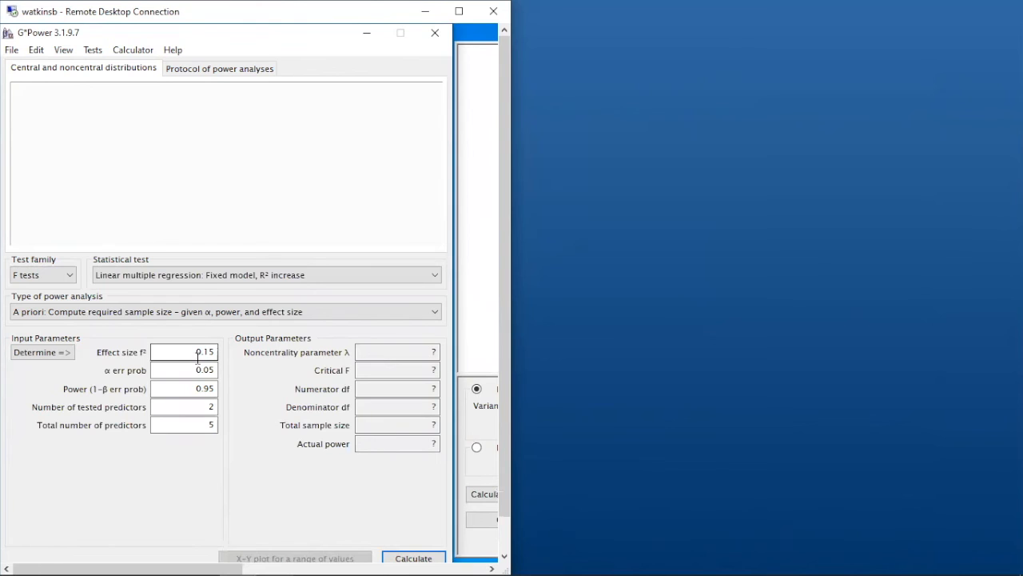
pyautogui.moveTo(197, 359)
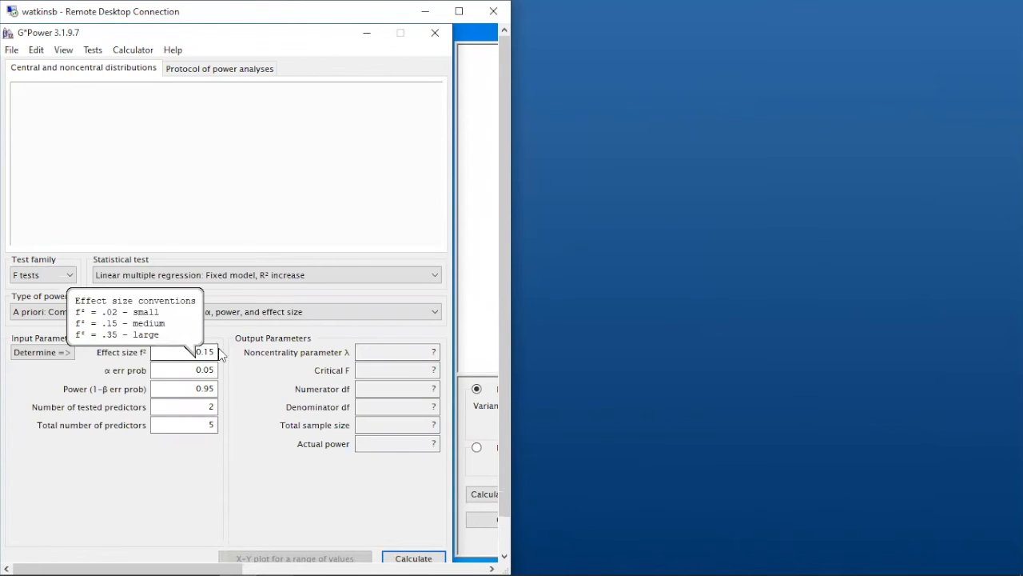
pyautogui.press('BackSpace')
pyautogui.press('BackSpace')
pyautogui.press('BackSpace')
pyautogui.press('BackSpace')
pyautogui.write('0.3')
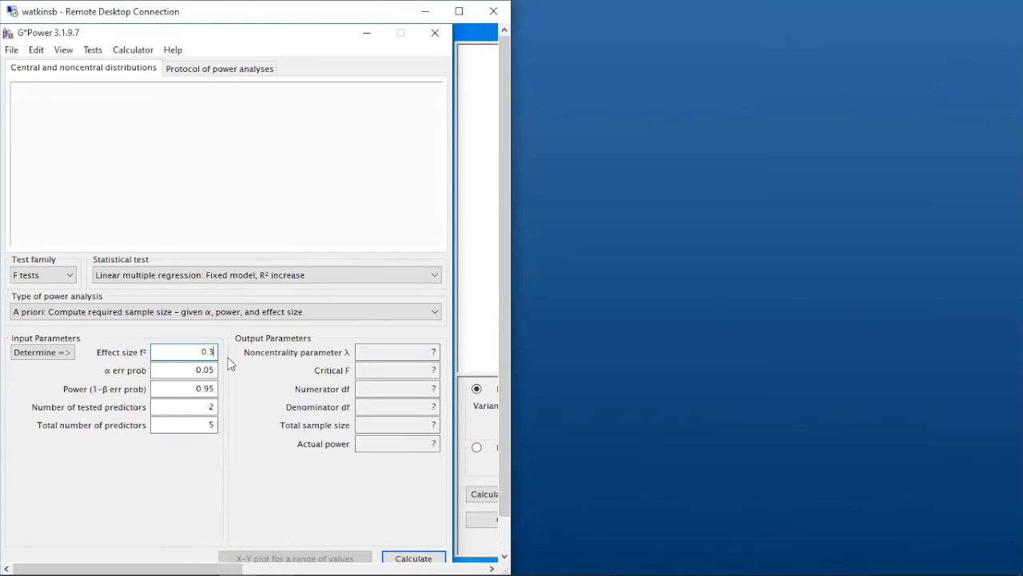
# Calculate the regression's required sample size with power 0.8, 1 tested predictor and 3 total predictors
pyautogui.click(213, 388)
pyautogui.press('BackSpace')
pyautogui.press('BackSpace')
pyautogui.write('8')
pyautogui.click(212, 407)
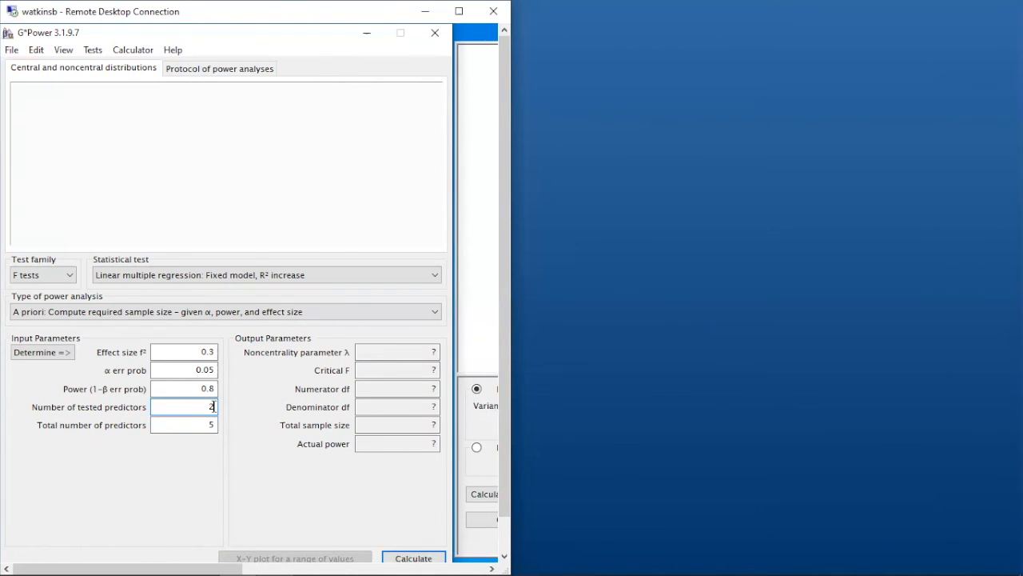
pyautogui.write('1')
pyautogui.click(211, 426)
pyautogui.press('BackSpace')
pyautogui.write('3')
pyautogui.click(413, 557)
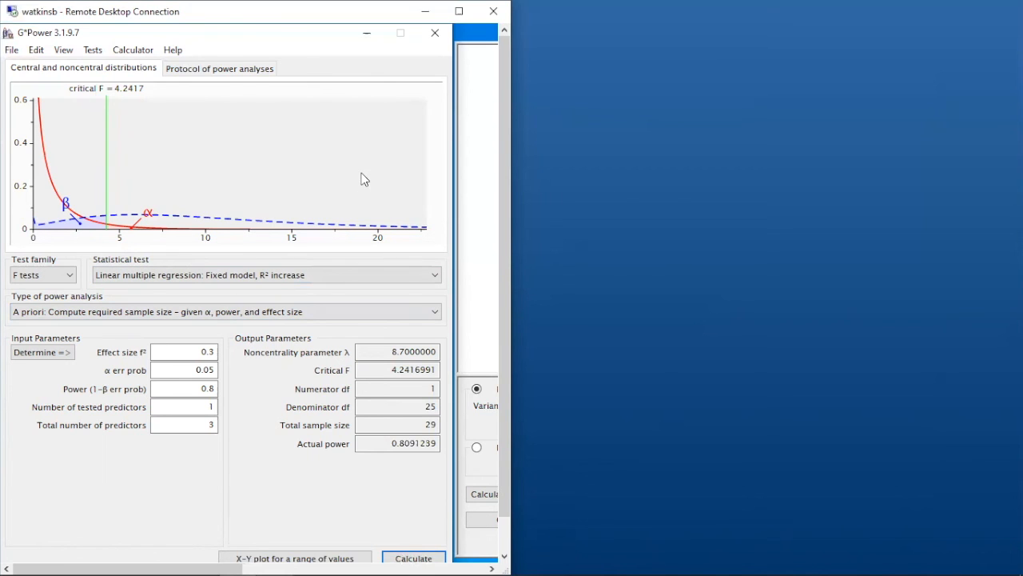
# Switch to the PowerPoint slide show, maximize it and advance to the "Take Note" slide
pyautogui.moveTo(256, 559)
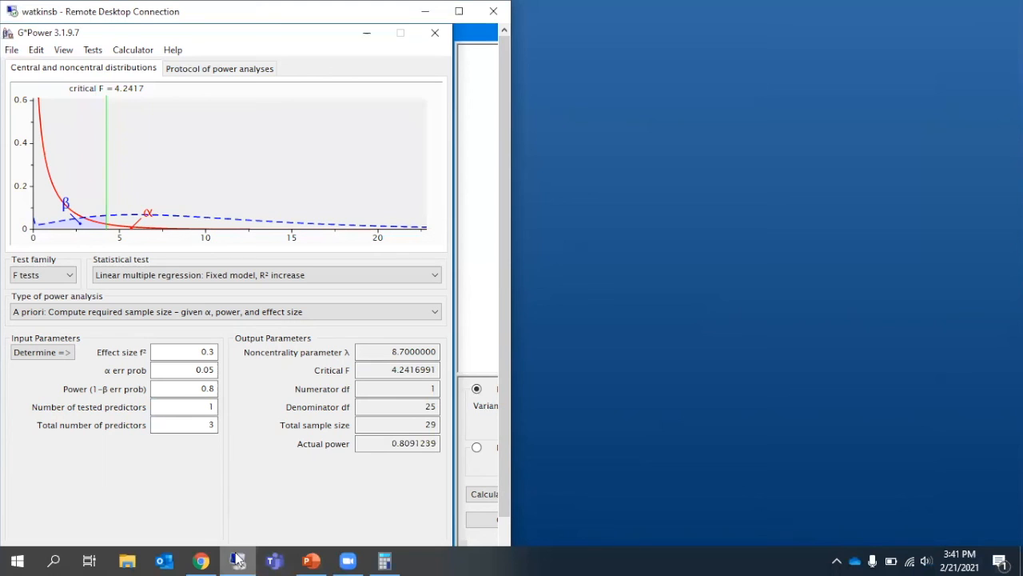
pyautogui.click(311, 561)
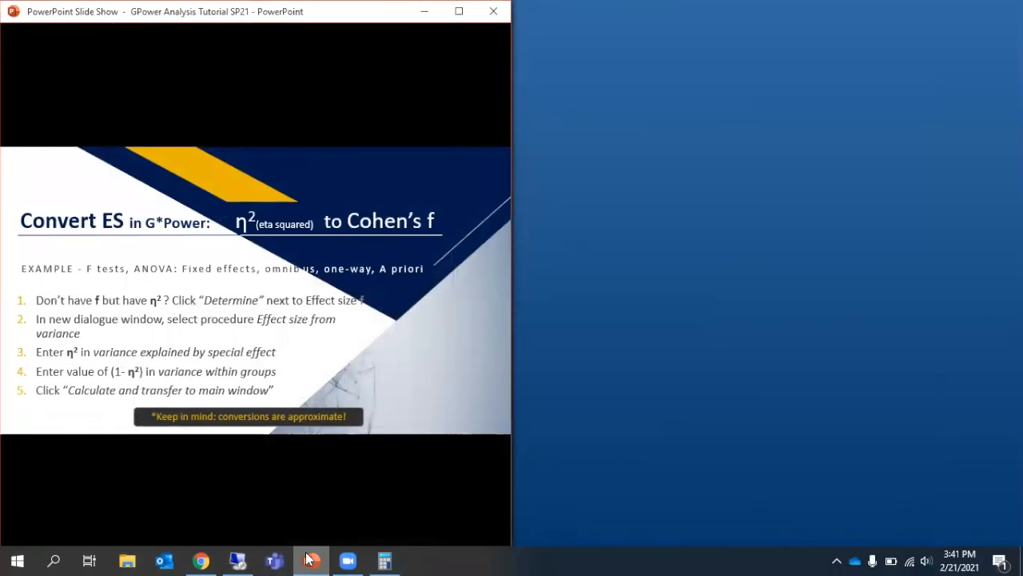
pyautogui.click(458, 11)
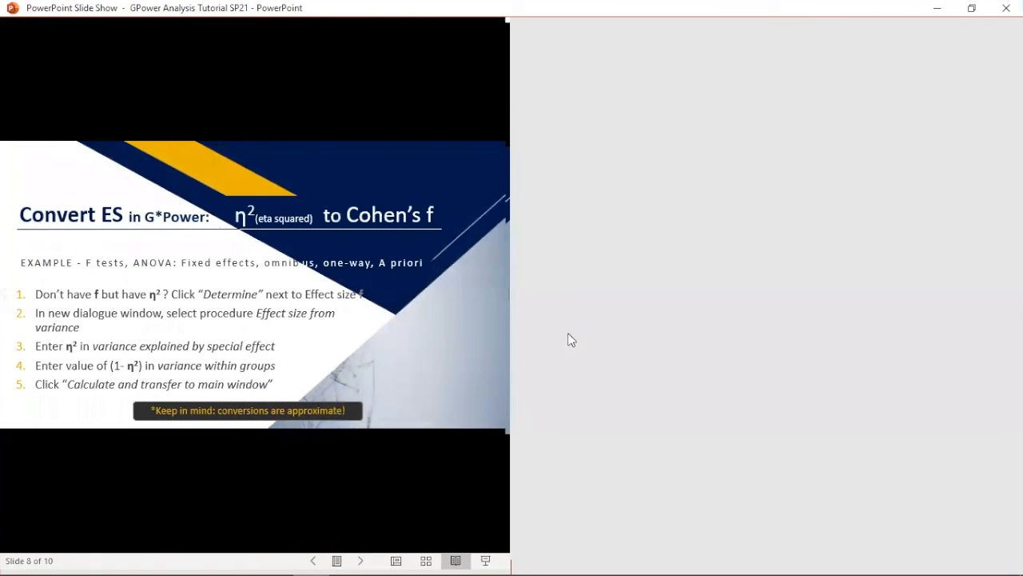
pyautogui.click(798, 456)
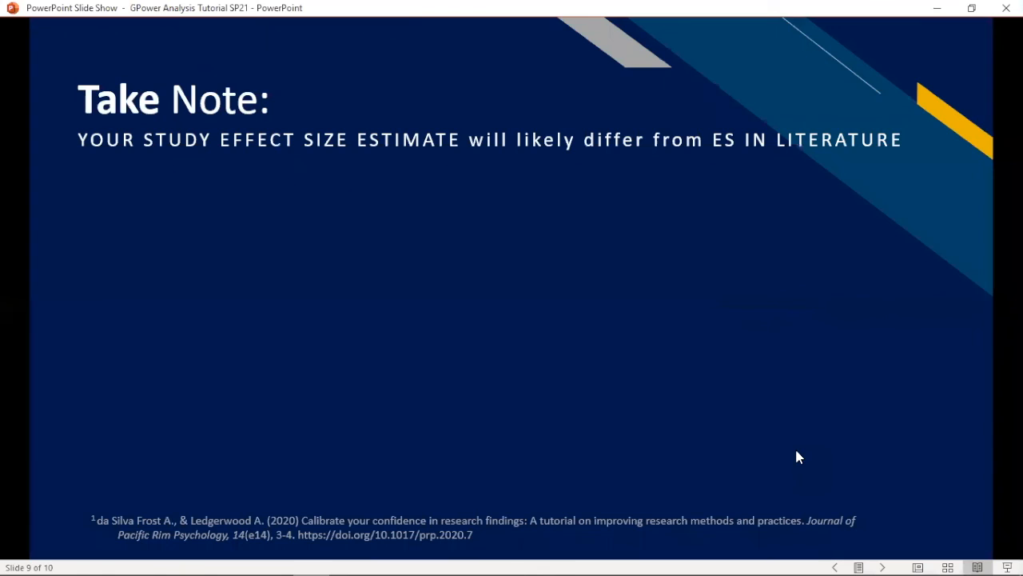